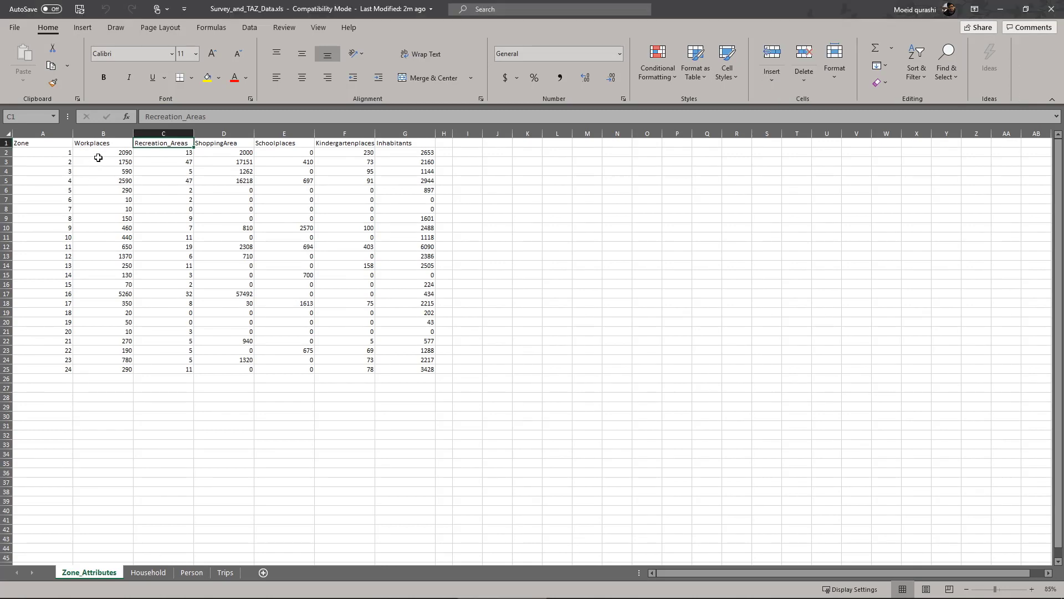
Examine the Zone_Attributes sheet: the Inhabitants column, the rows of zones 20 and 16, the ShoppingArea values, and zone 1's attributes
drag(417, 152, 421, 370)
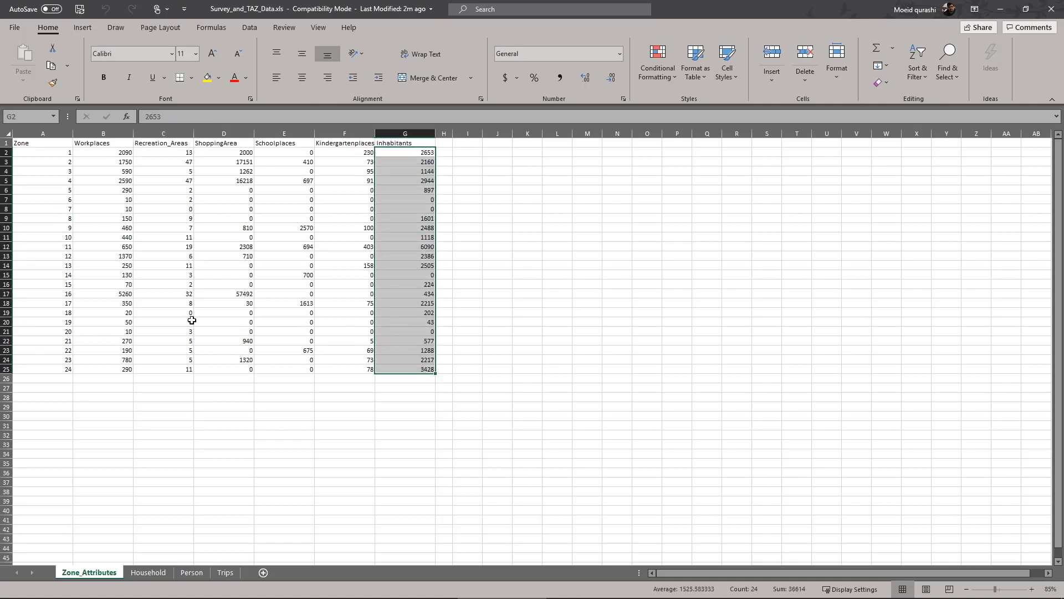
click(7, 331)
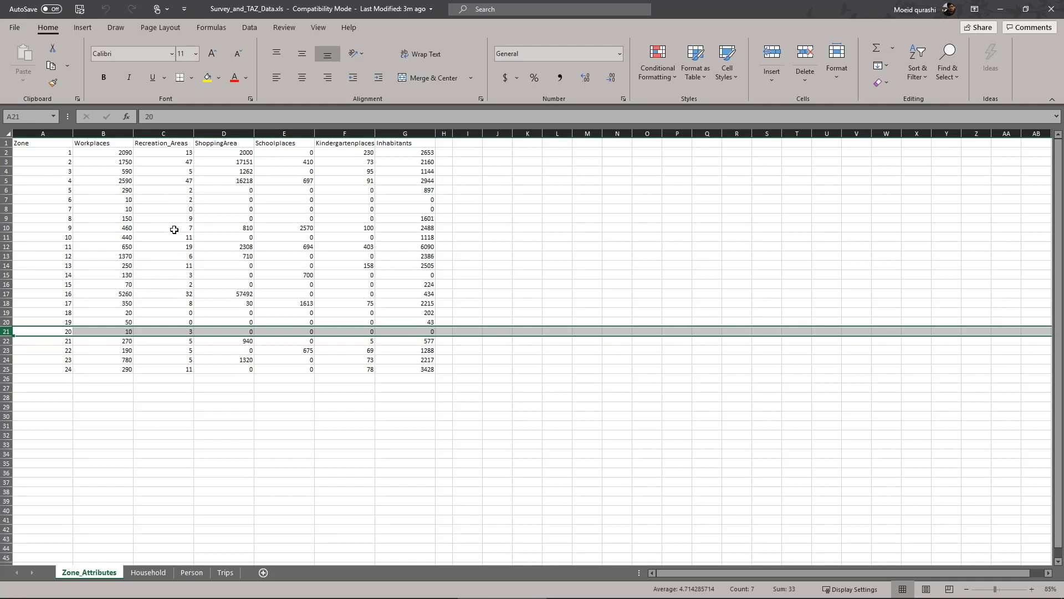
click(242, 165)
click(241, 180)
click(245, 284)
click(245, 293)
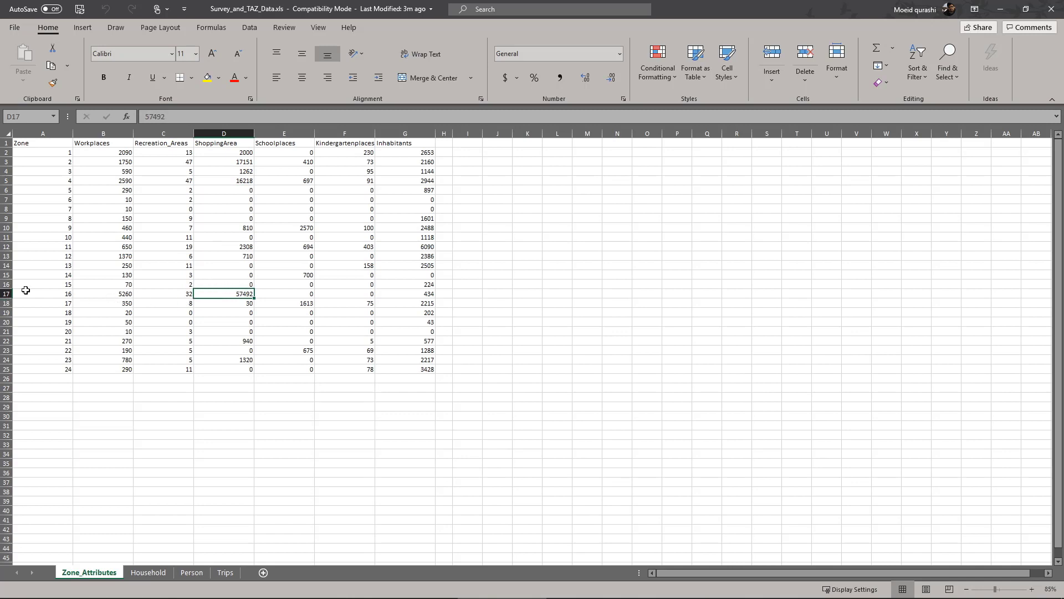
click(6, 293)
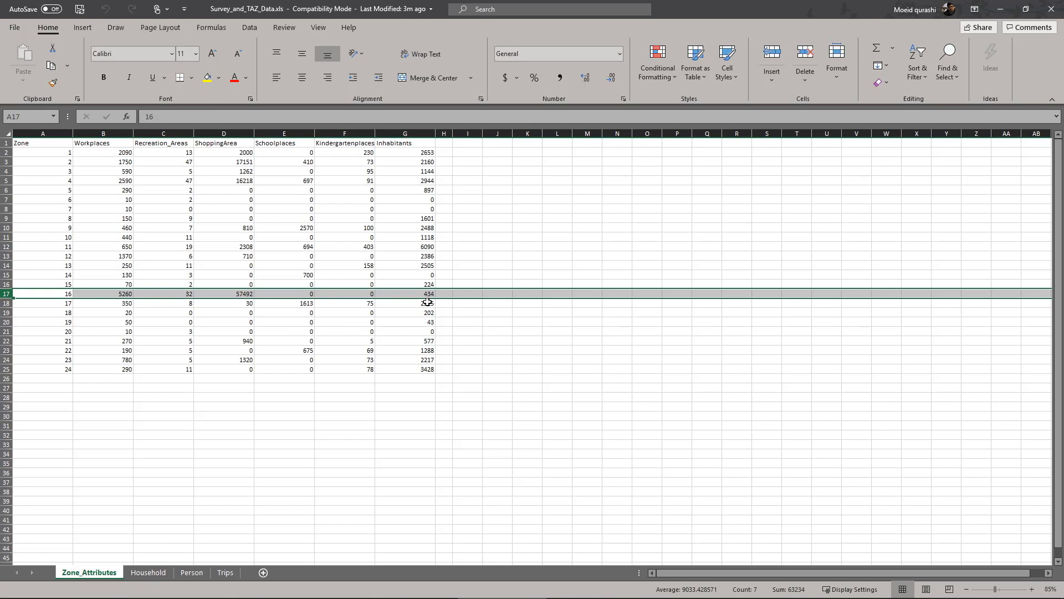
drag(114, 153, 333, 154)
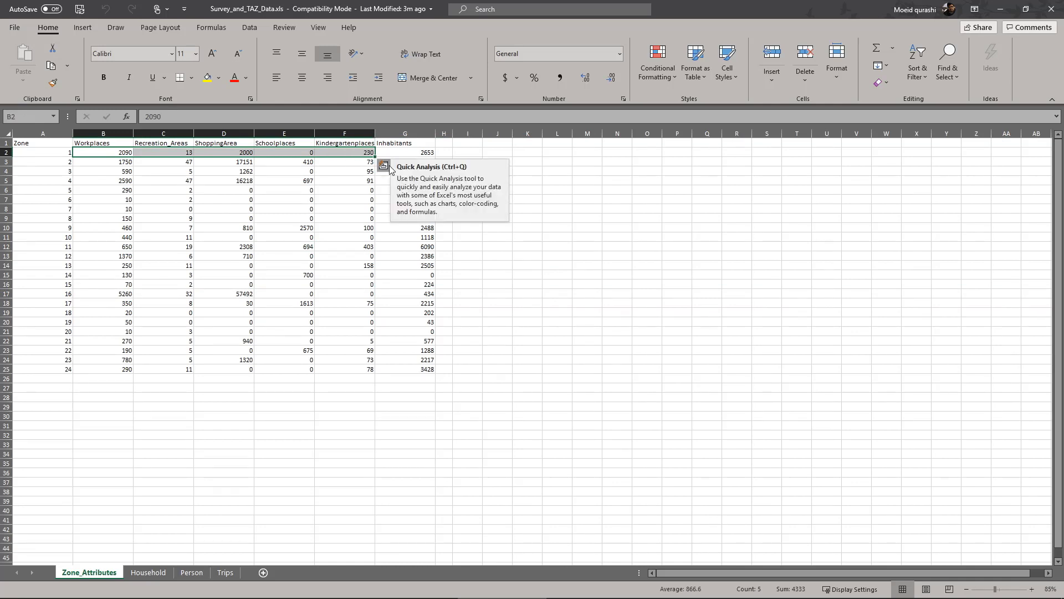
click(420, 153)
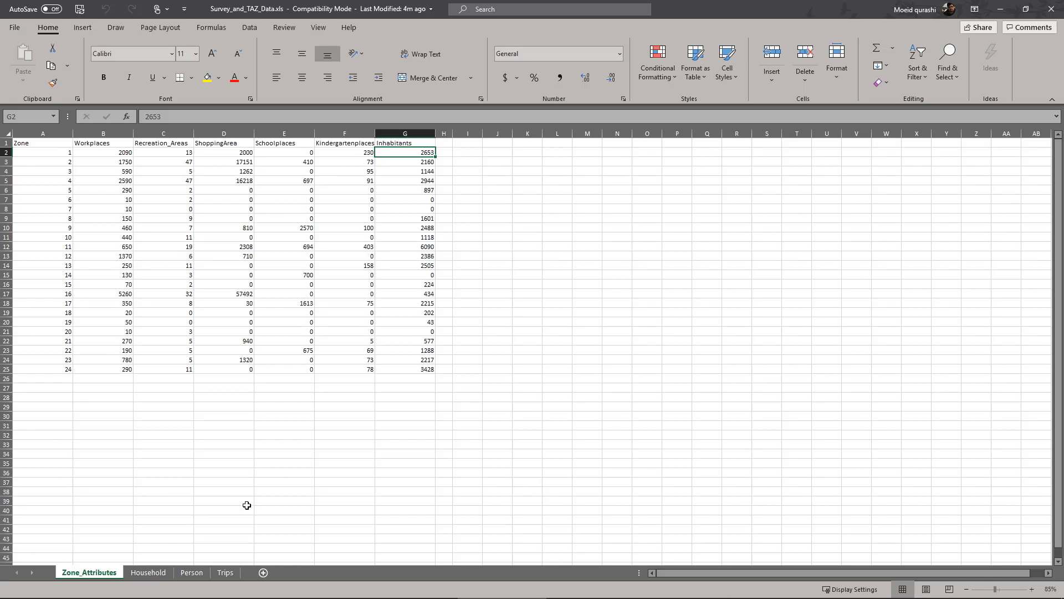
Examine the opening records of the Trips sheet field by field, from Trip_ID through Purpose_at_Origin to Travel_Mode
click(147, 573)
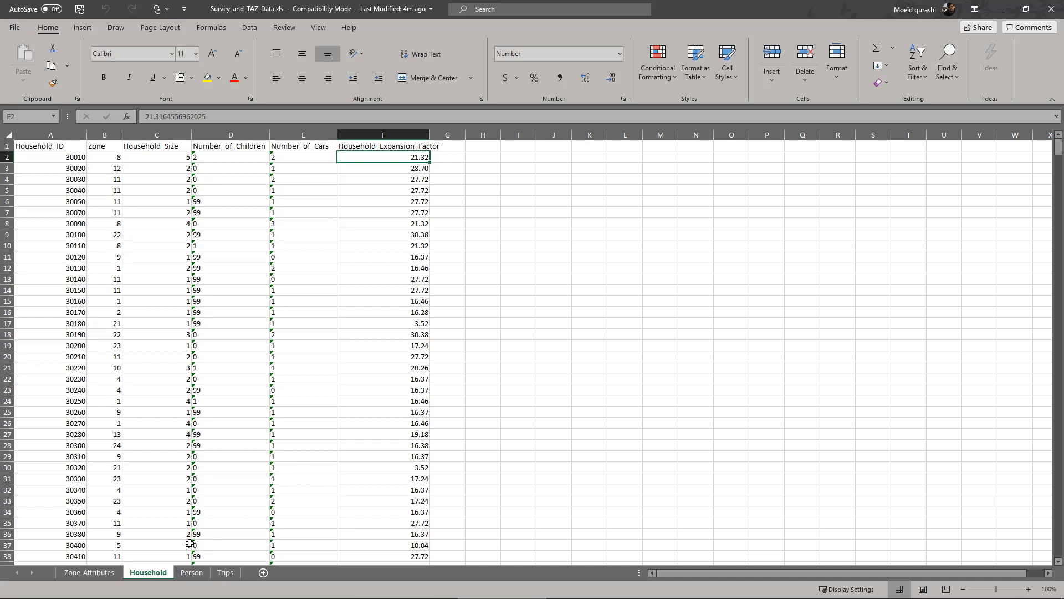
click(225, 573)
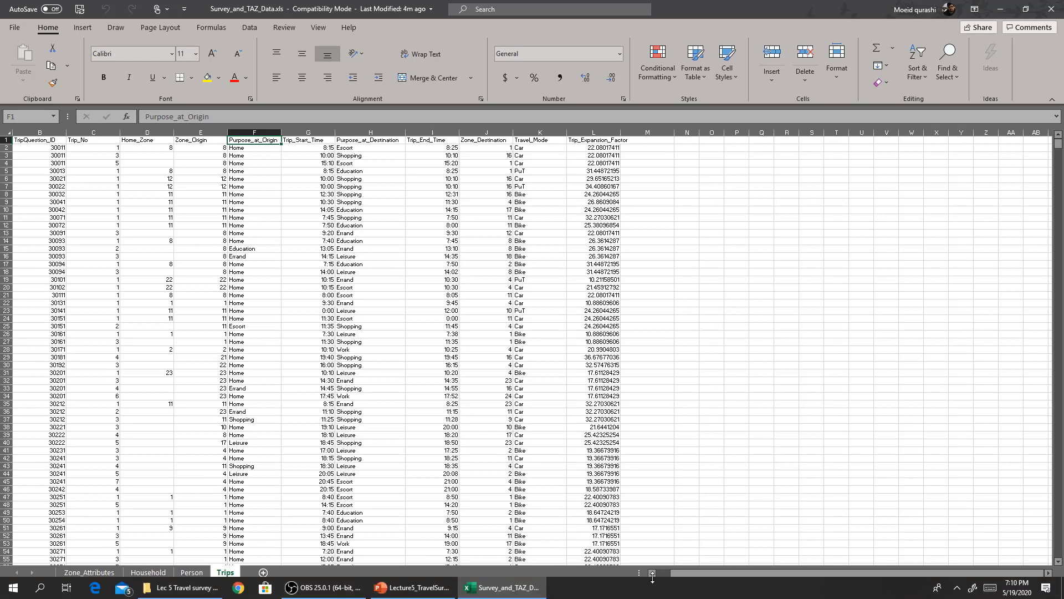
drag(664, 571, 660, 572)
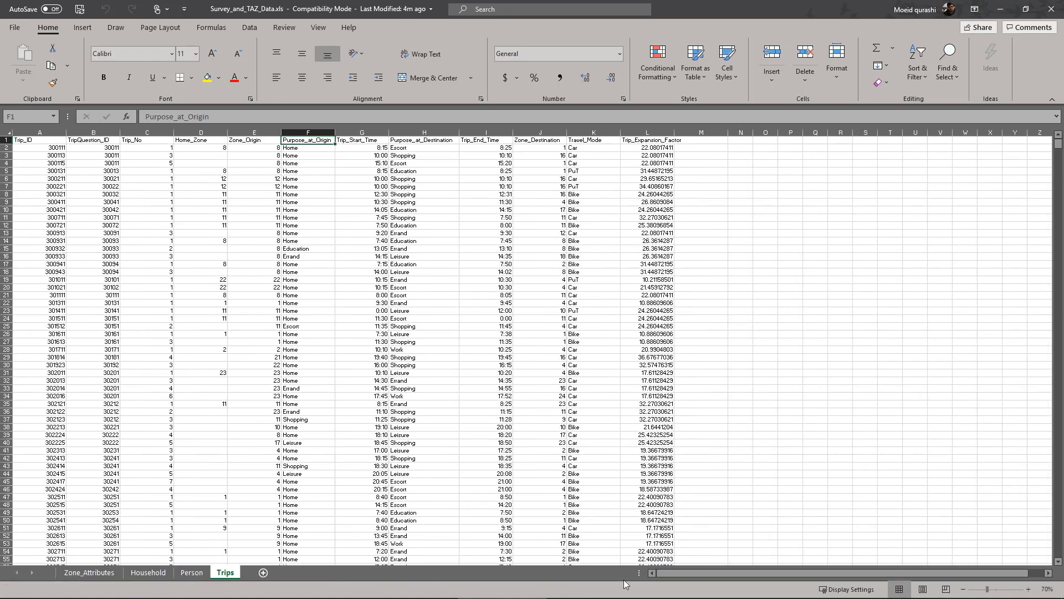
click(47, 178)
click(58, 149)
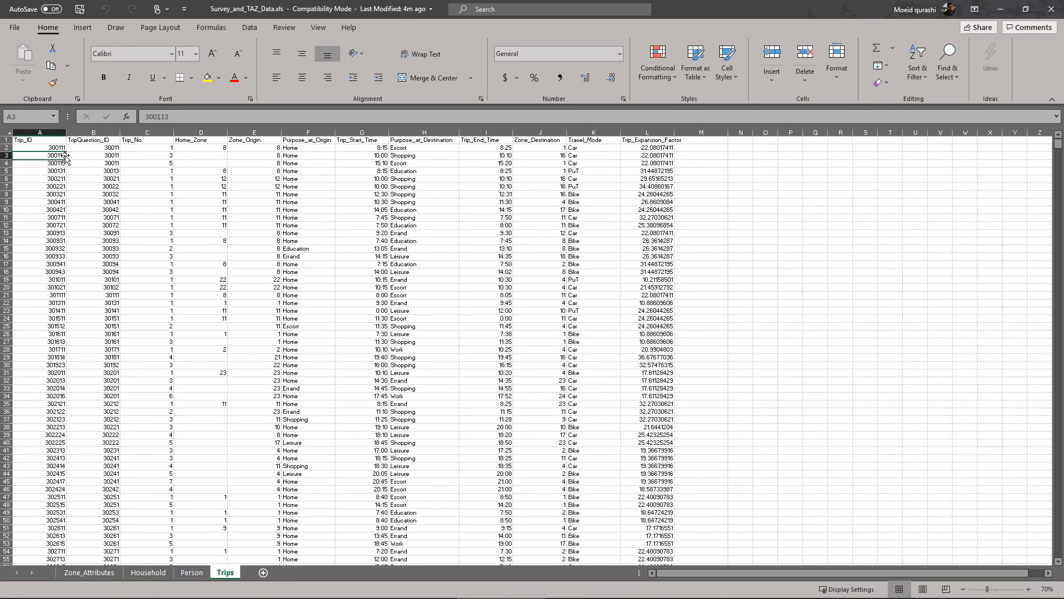
click(104, 150)
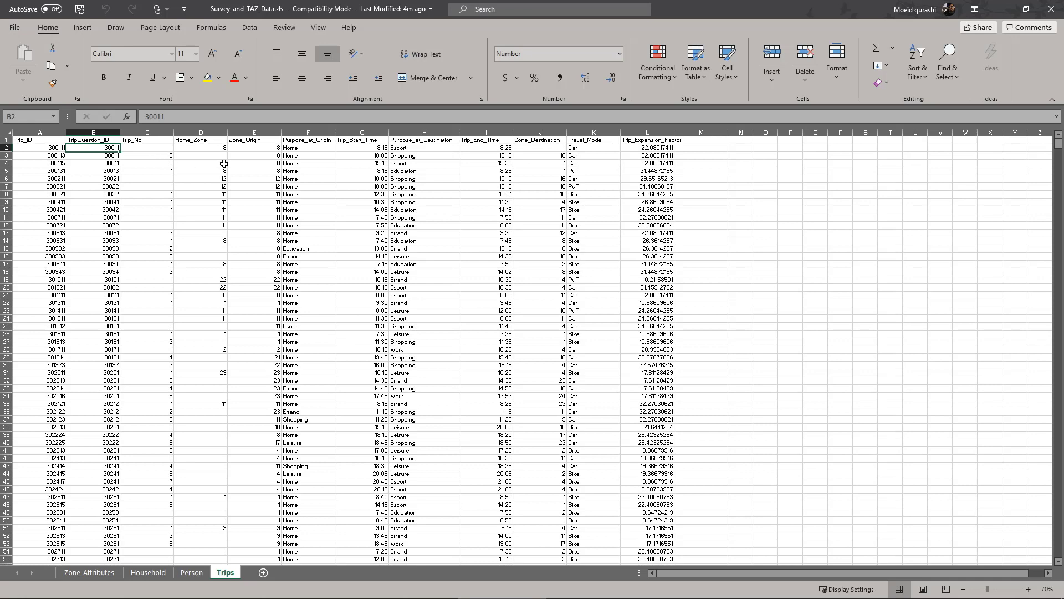
key(Right)
key(Right)
key(Right)
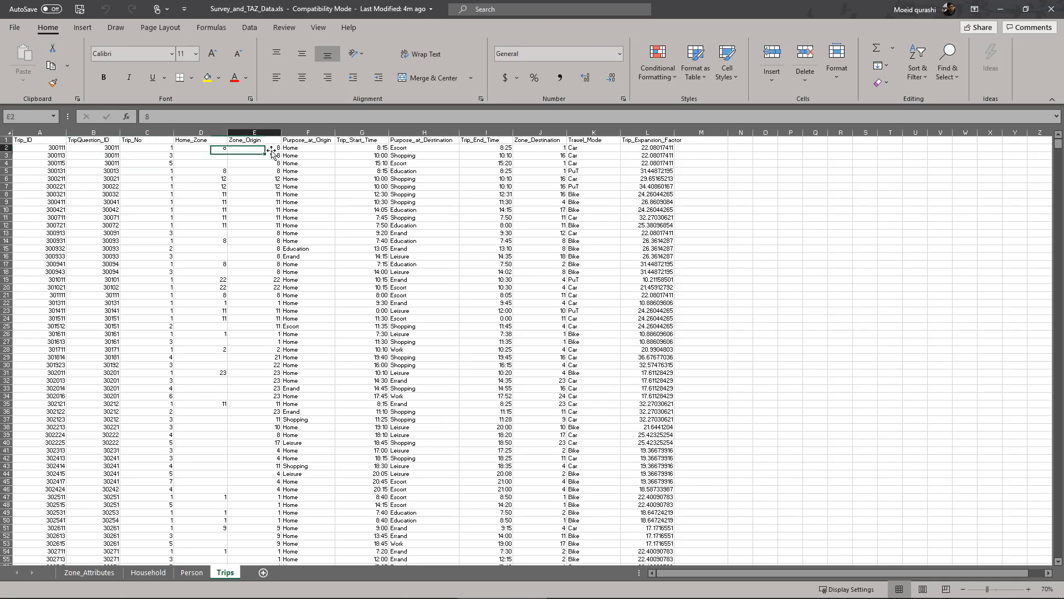
click(373, 149)
click(310, 155)
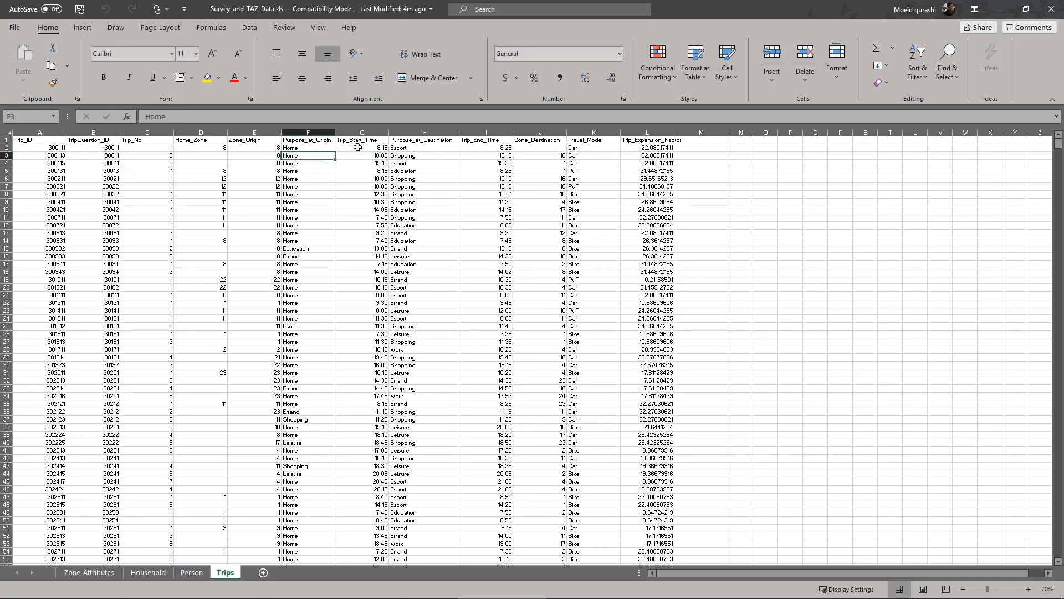
click(599, 148)
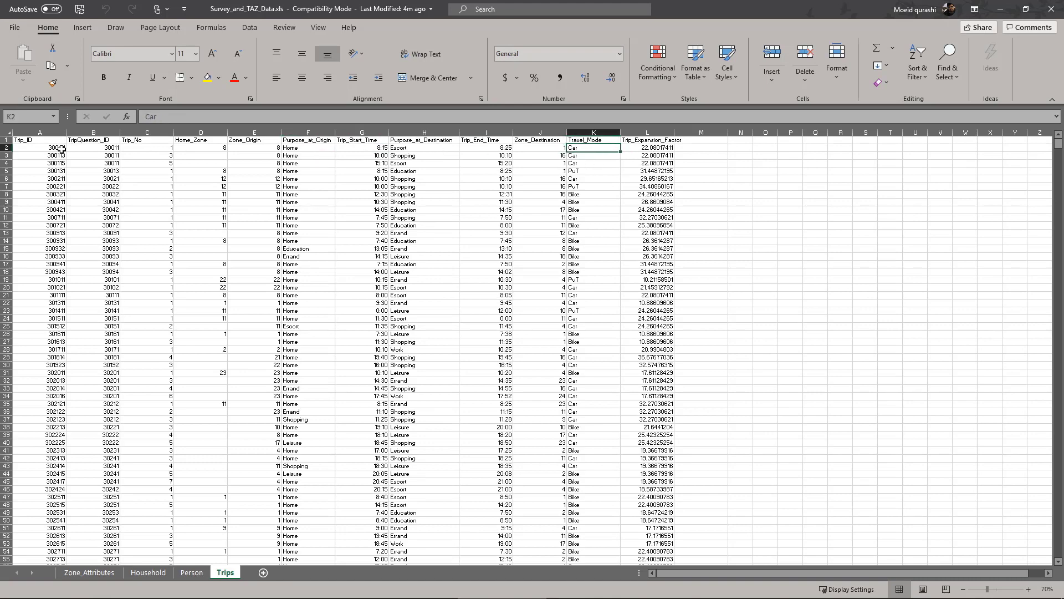
Review the first trip's record from TripQuestion_ID to Travel_Mode, and the first three Trip_ID entries
drag(85, 147, 588, 150)
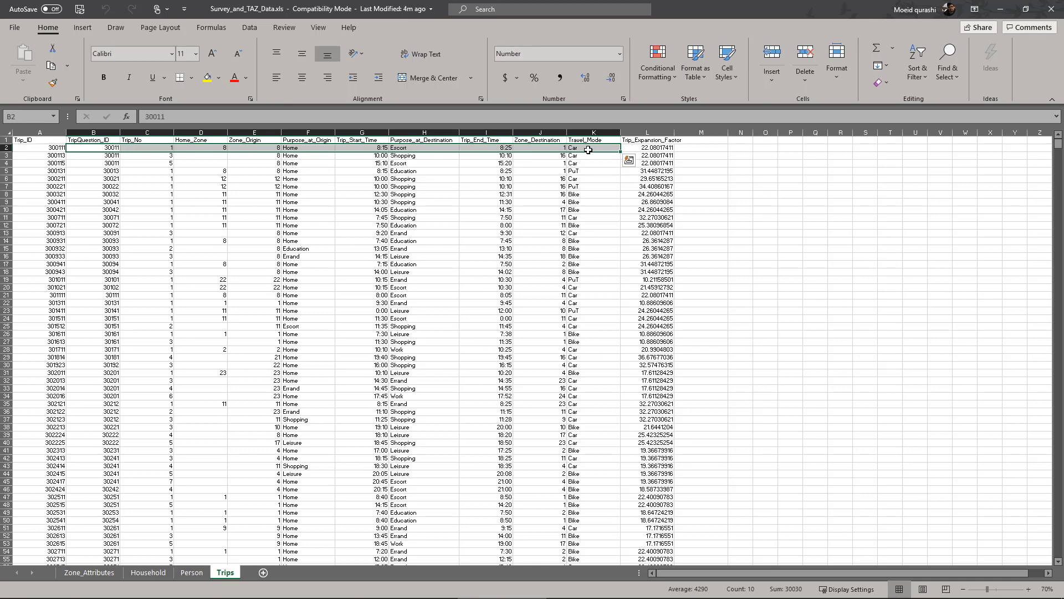
click(571, 288)
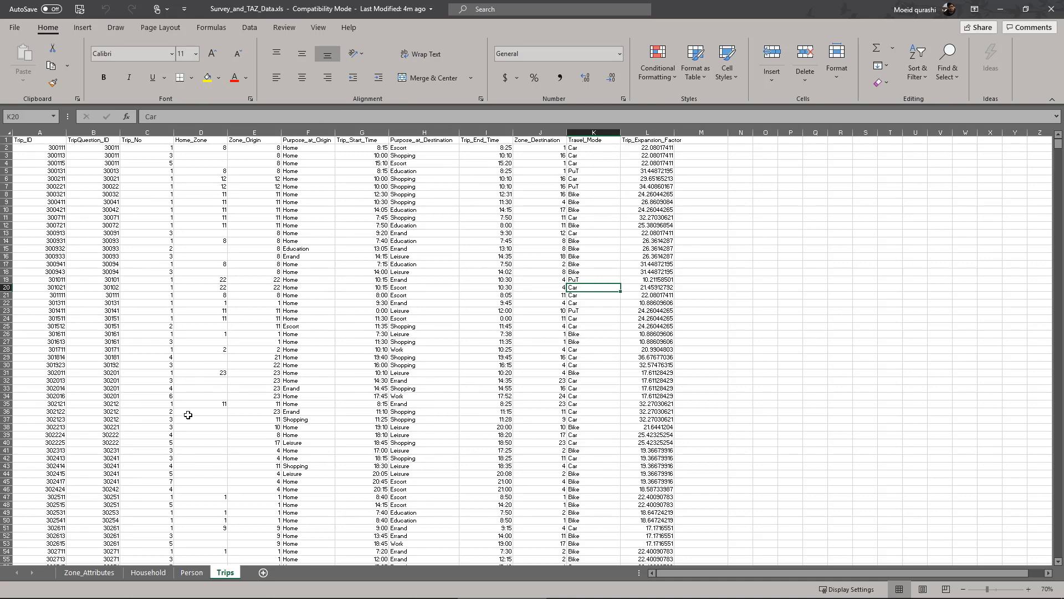
drag(39, 147, 41, 164)
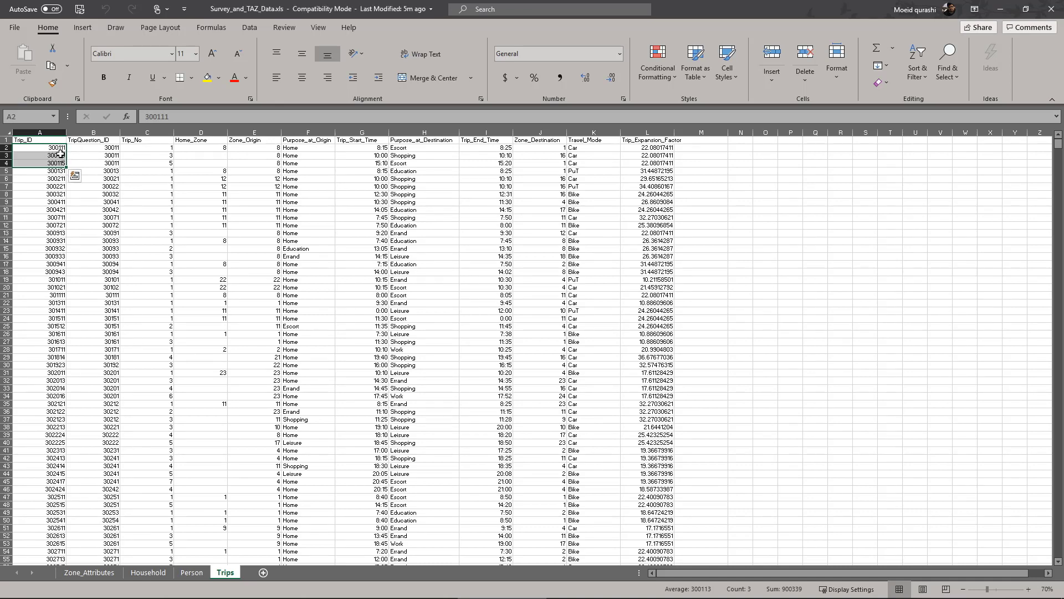
Examine the first record of the Person sheet across all fields and the Person_ID entries of the first household's three members
click(191, 573)
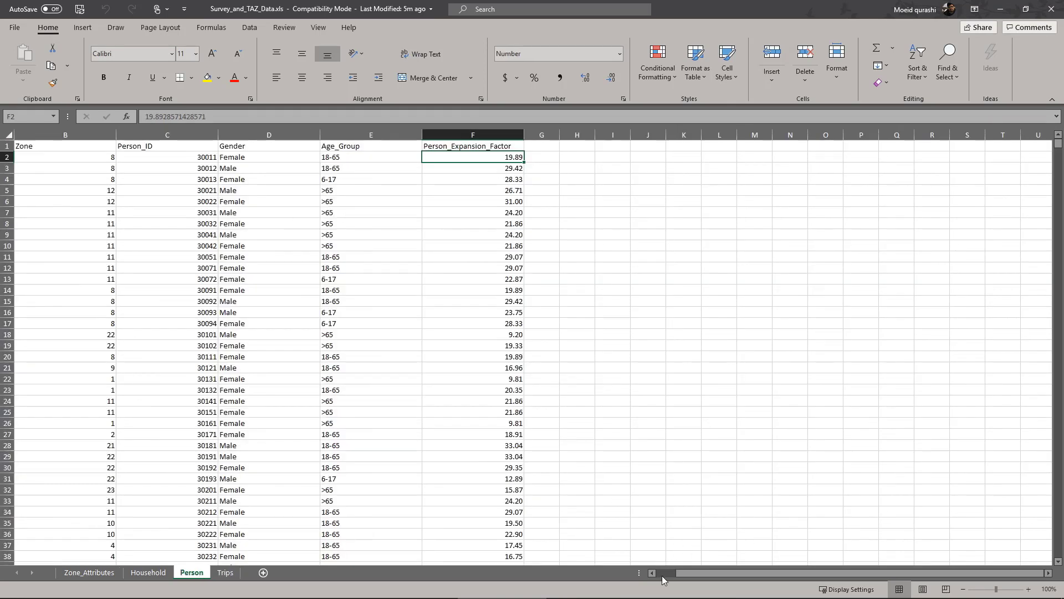
scroll(662, 575, left, 1)
click(99, 191)
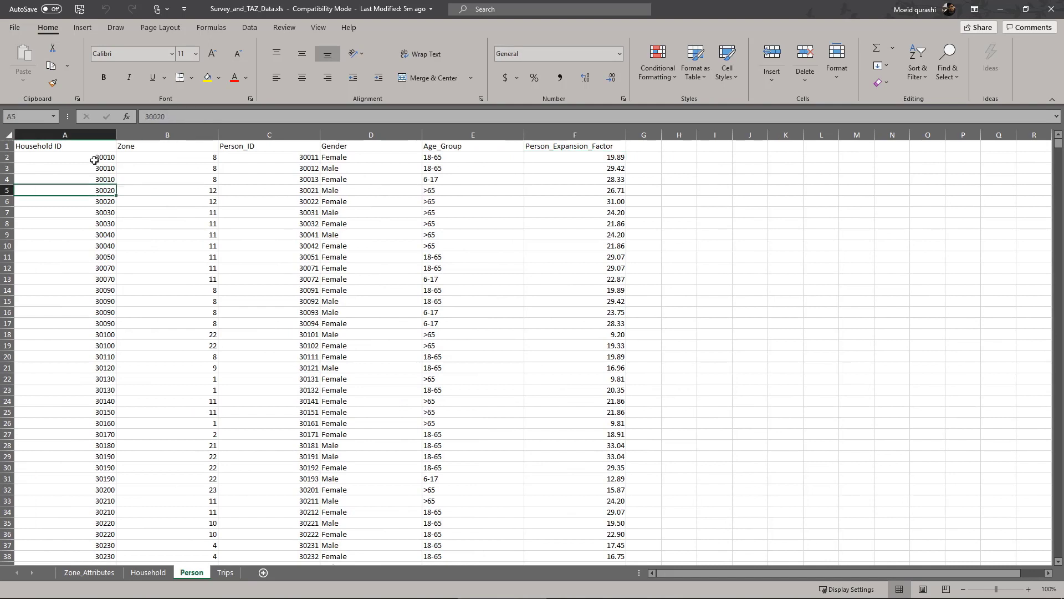
drag(60, 158, 632, 160)
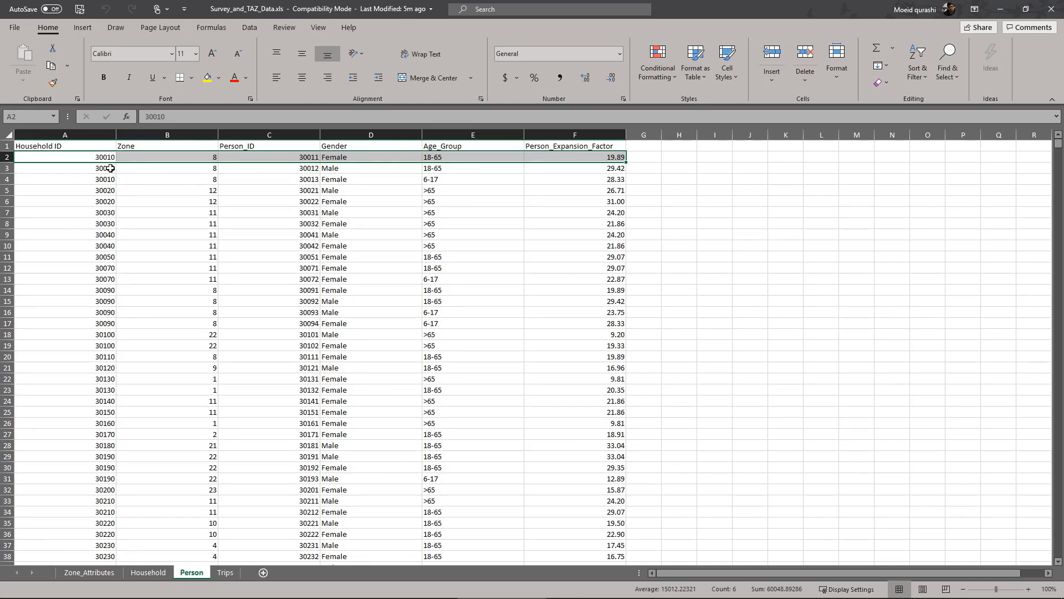
key(shift+Left)
key(shift+Left)
drag(231, 159, 289, 177)
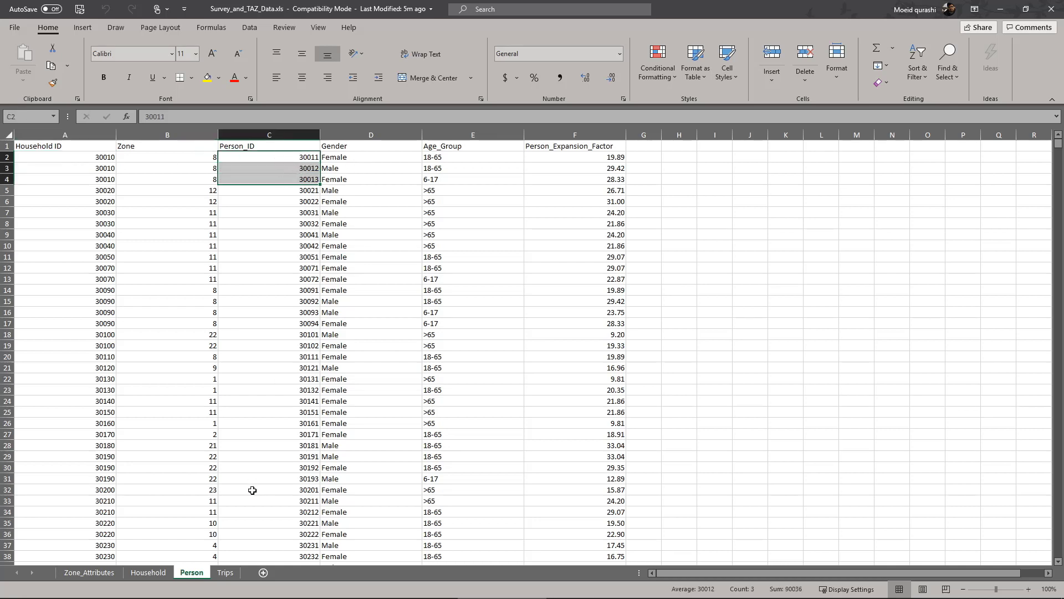
Check a Trip_Start_Time entry and the first trip's Travel_Mode on the Trips sheet
click(225, 572)
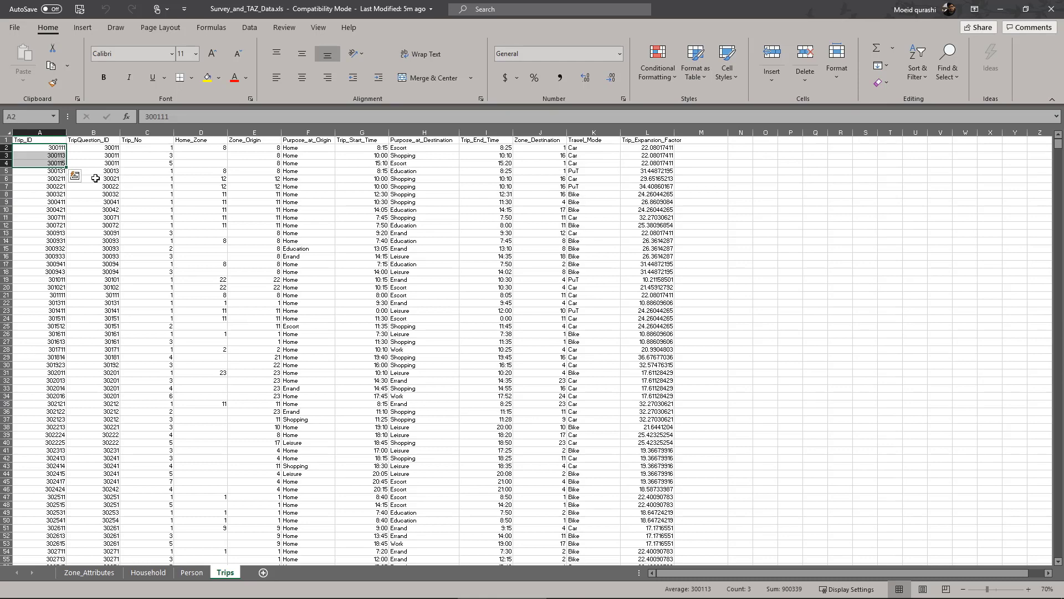
click(357, 187)
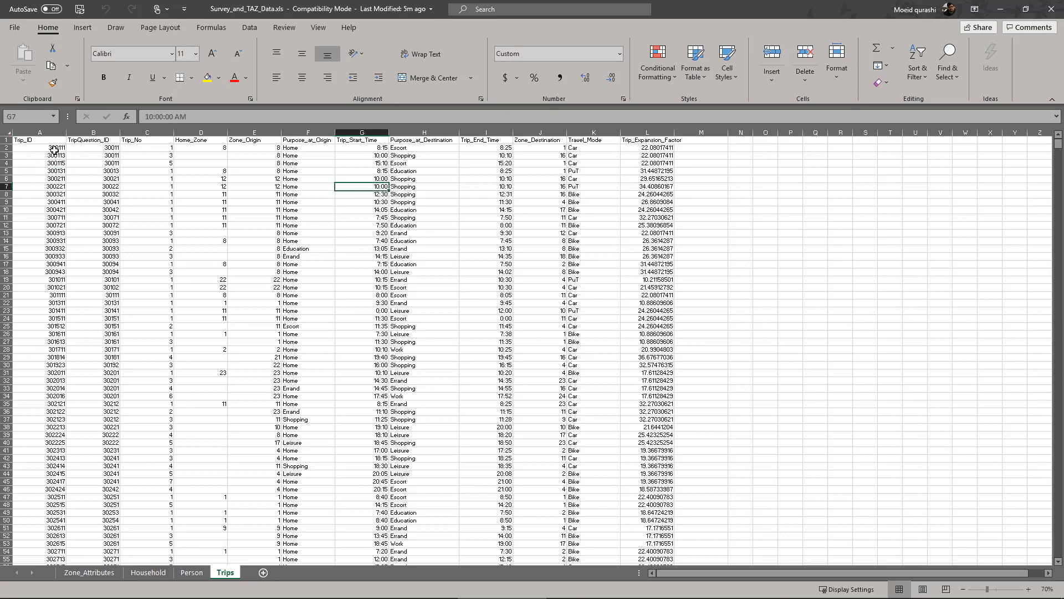
click(588, 147)
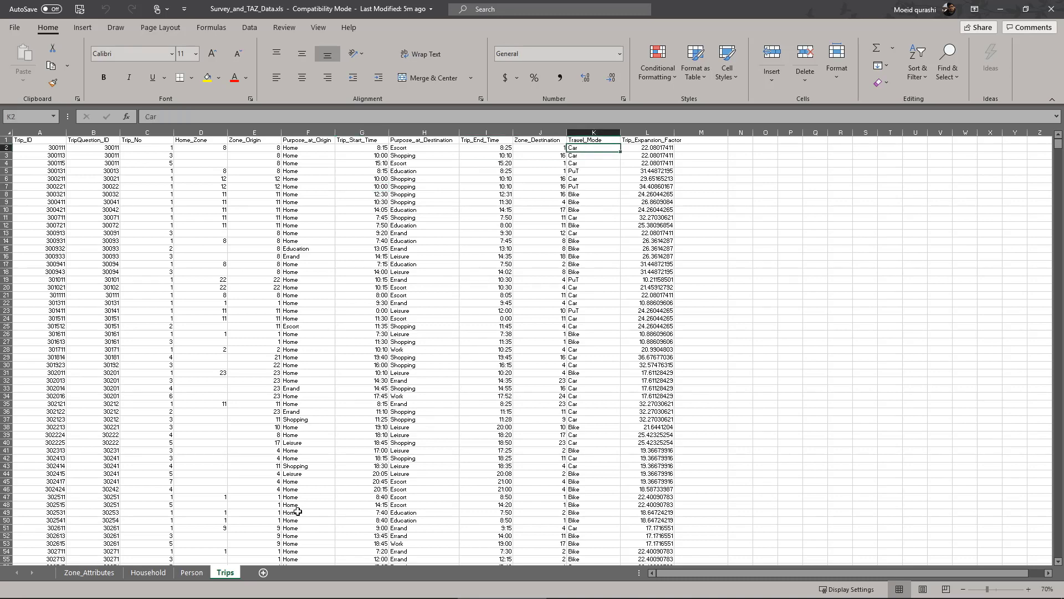
Review the Person_ID and Age_Group entries of the first household's members on the Person sheet
click(203, 573)
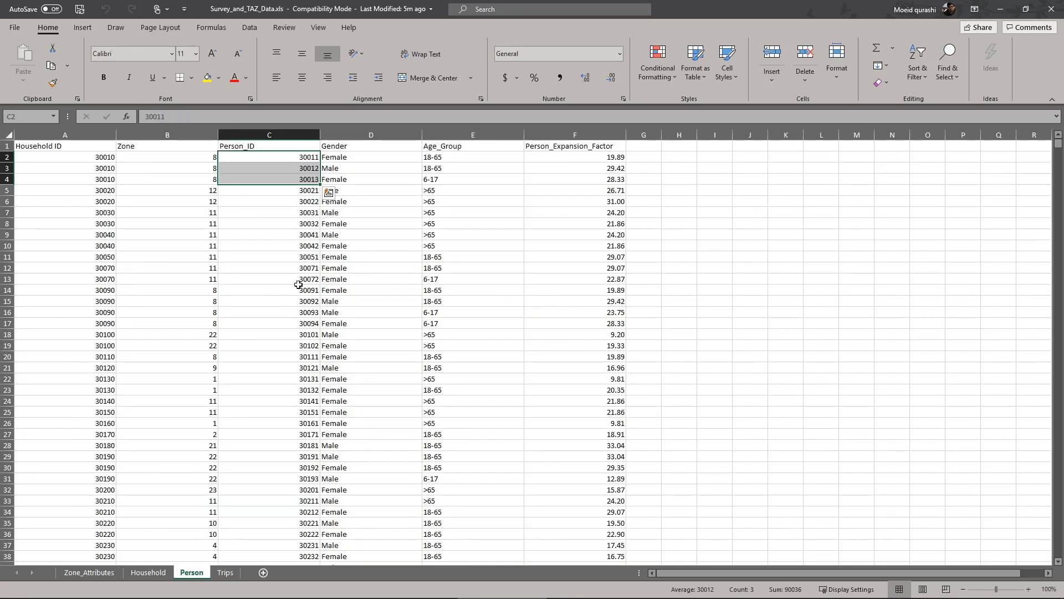
click(298, 182)
drag(297, 155, 299, 179)
drag(456, 166, 458, 181)
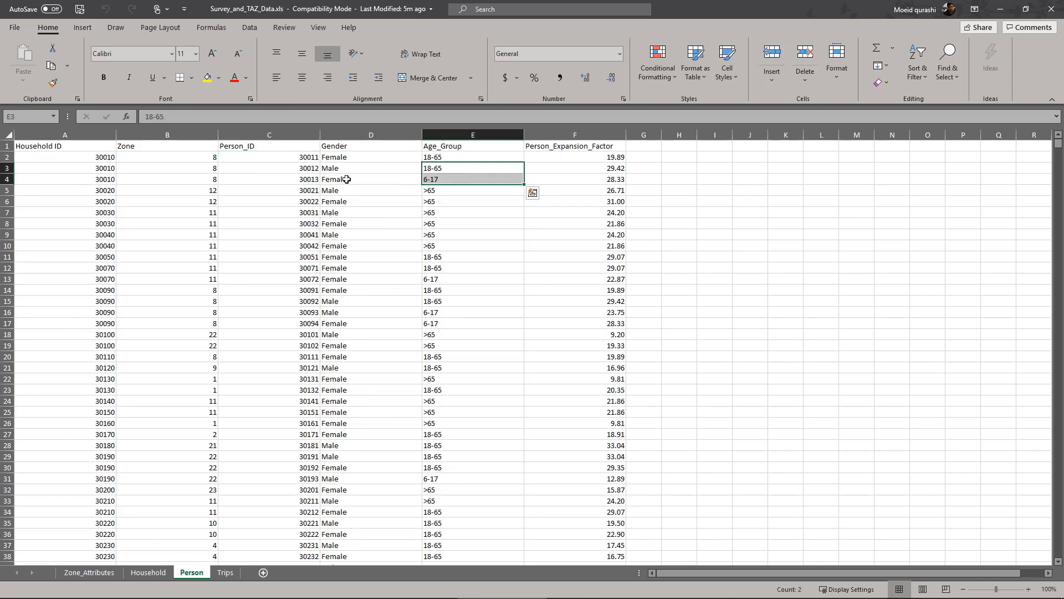
Examine the Number_of_Cars entries in rows 2 and 11 of the Household sheet, and the Household_ID in row 11
click(159, 573)
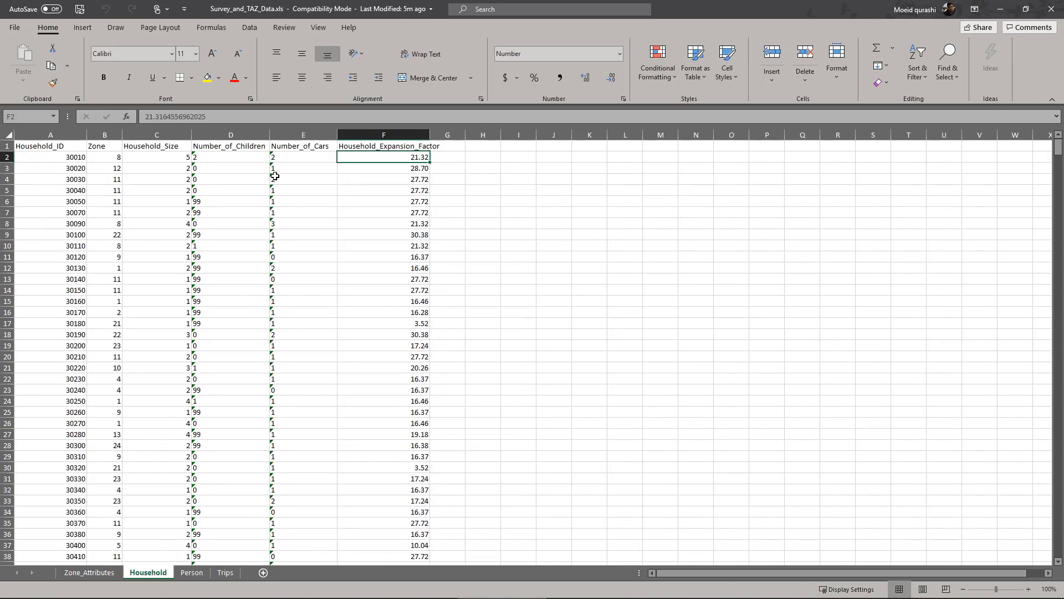
click(320, 158)
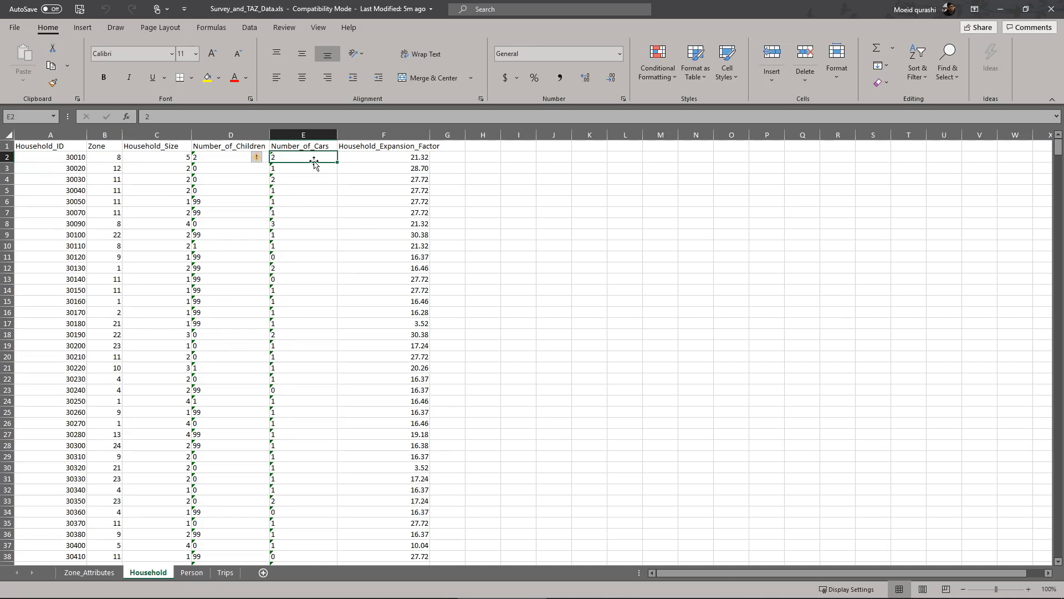
click(305, 258)
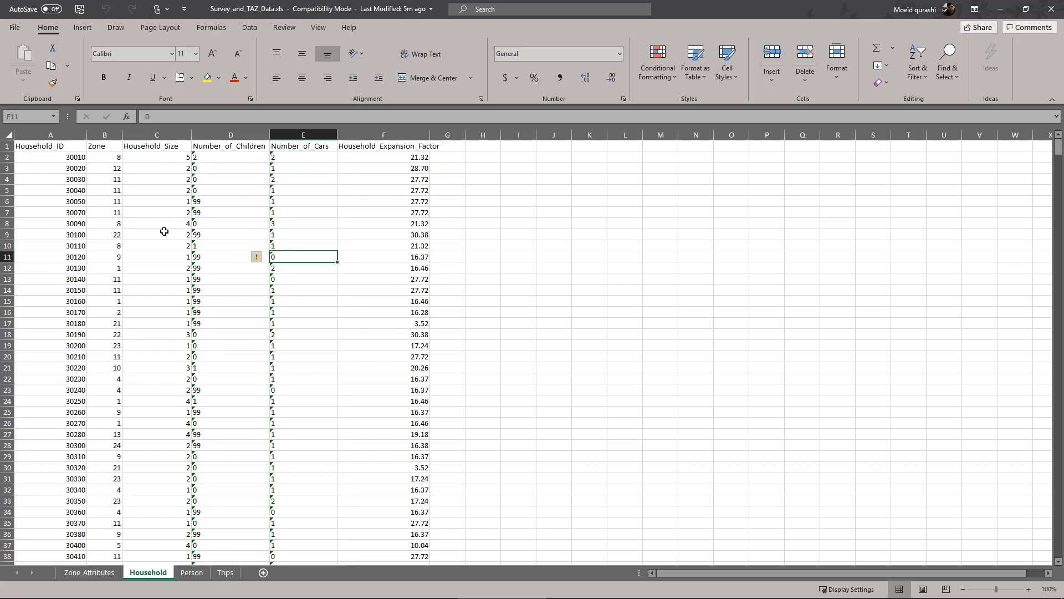
click(80, 255)
Review the Trips, Zone_Attributes, Household and Person sheets in turn, check the Household ID heading, and return to Zone_Attributes
click(225, 572)
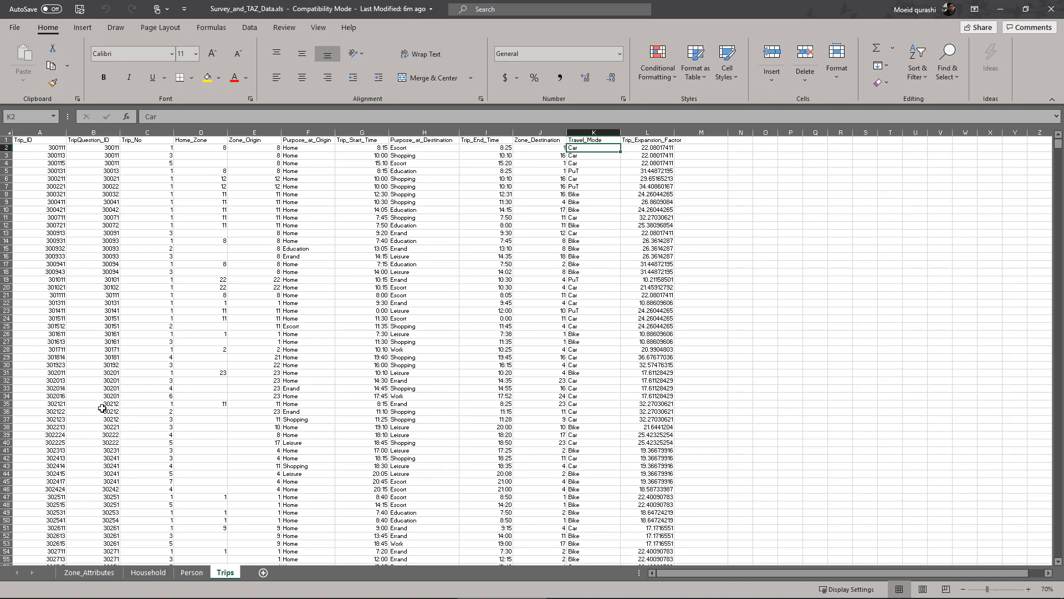
click(97, 576)
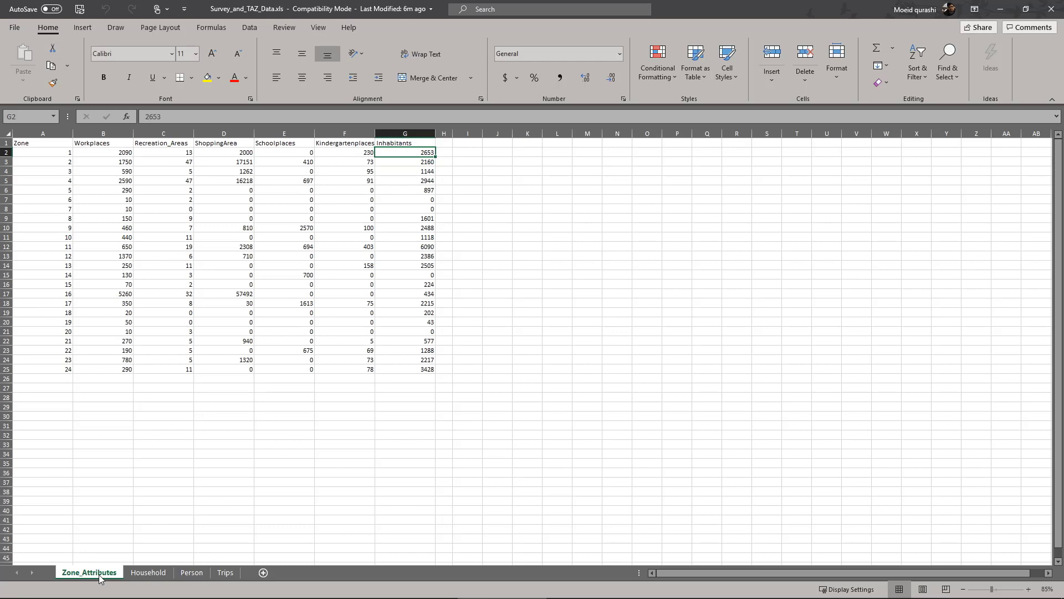
click(150, 575)
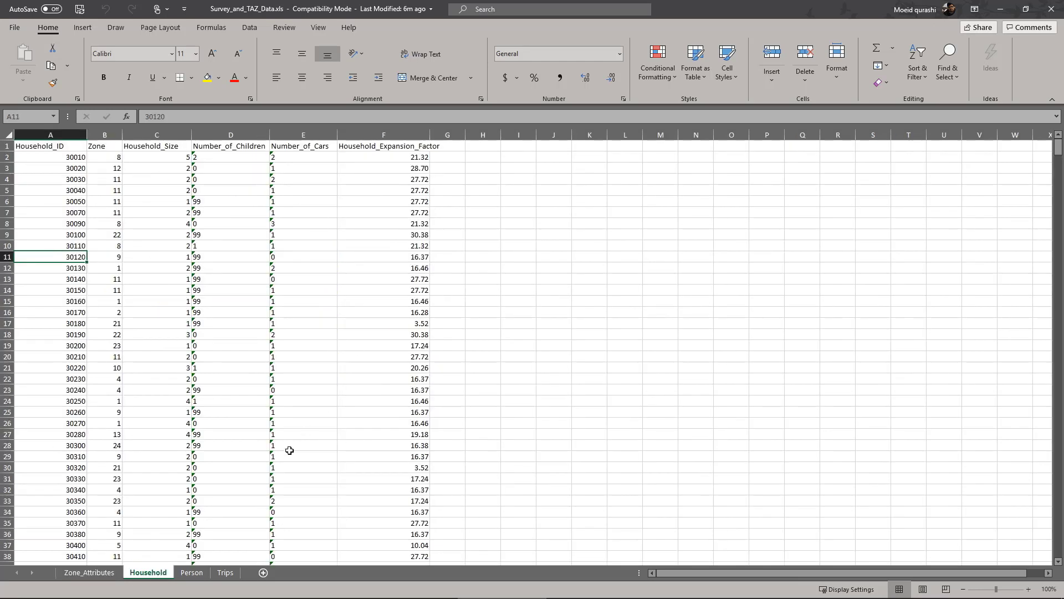
click(194, 580)
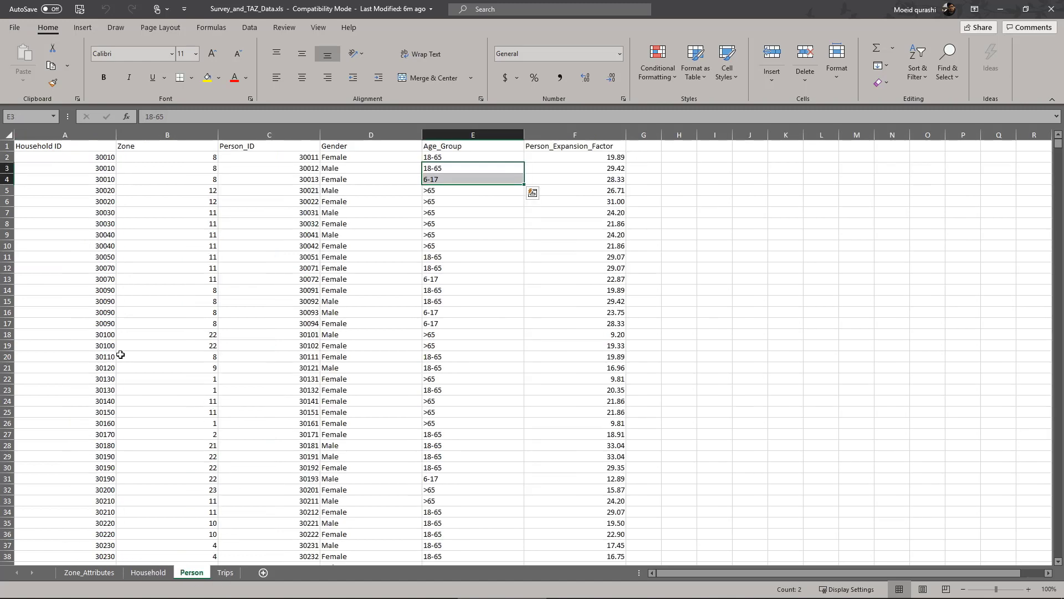
click(78, 145)
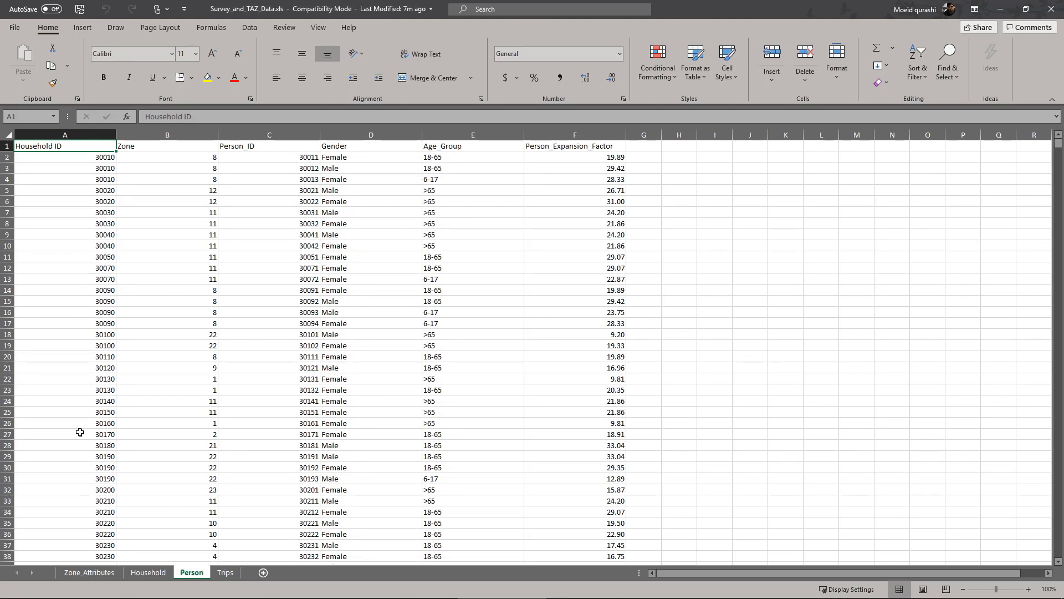
click(103, 572)
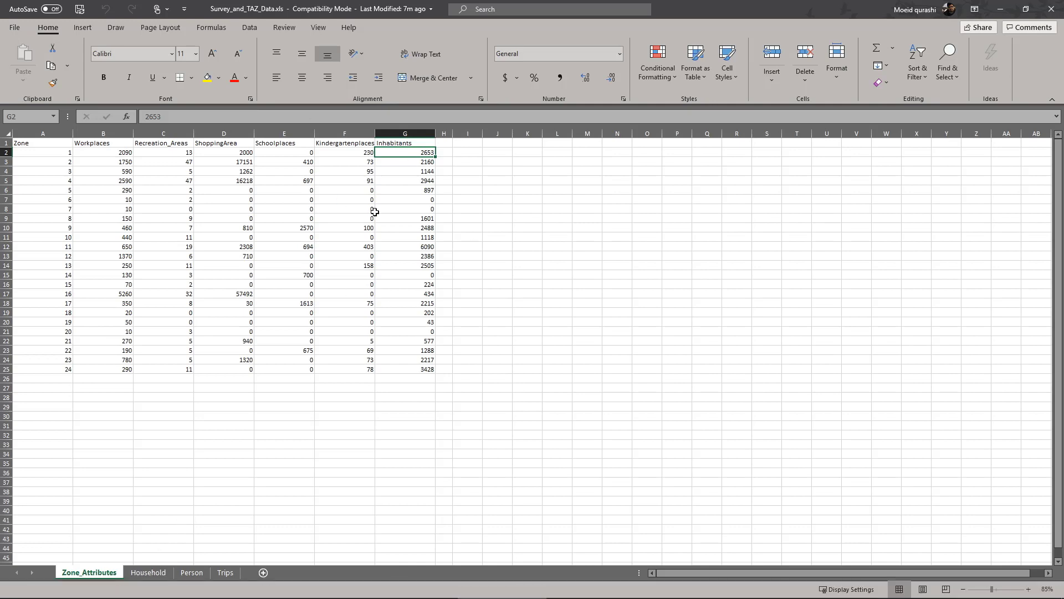
Check the blank Home_Zone entries in rows 3 and 4 of the Trips sheet
click(141, 573)
click(225, 573)
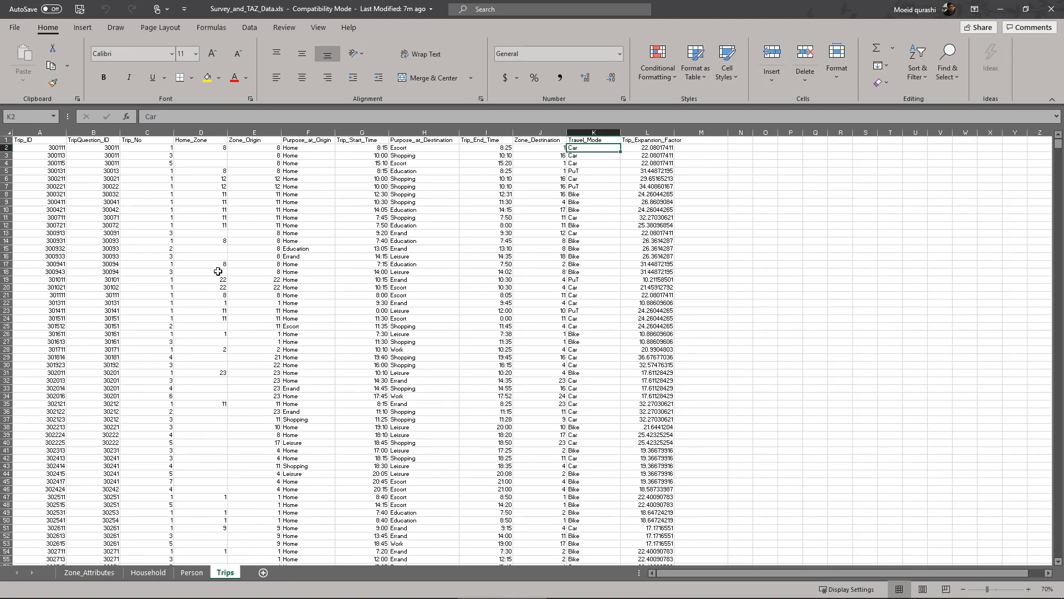
drag(218, 160, 219, 163)
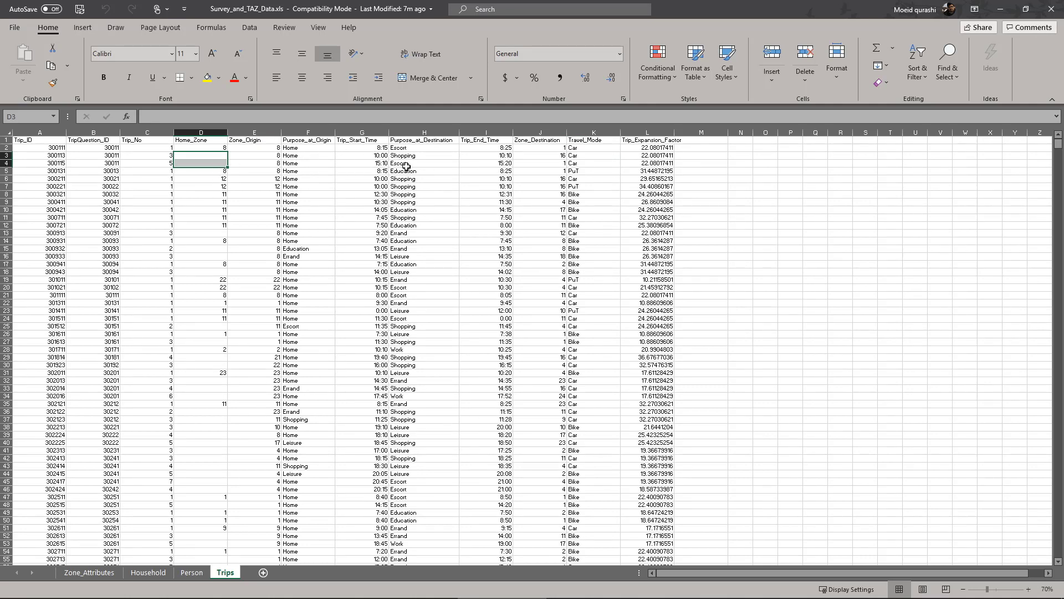
Examine the Number_of_Children entries coded 99 in rows 6, 7 and 9 of the Household sheet
click(197, 575)
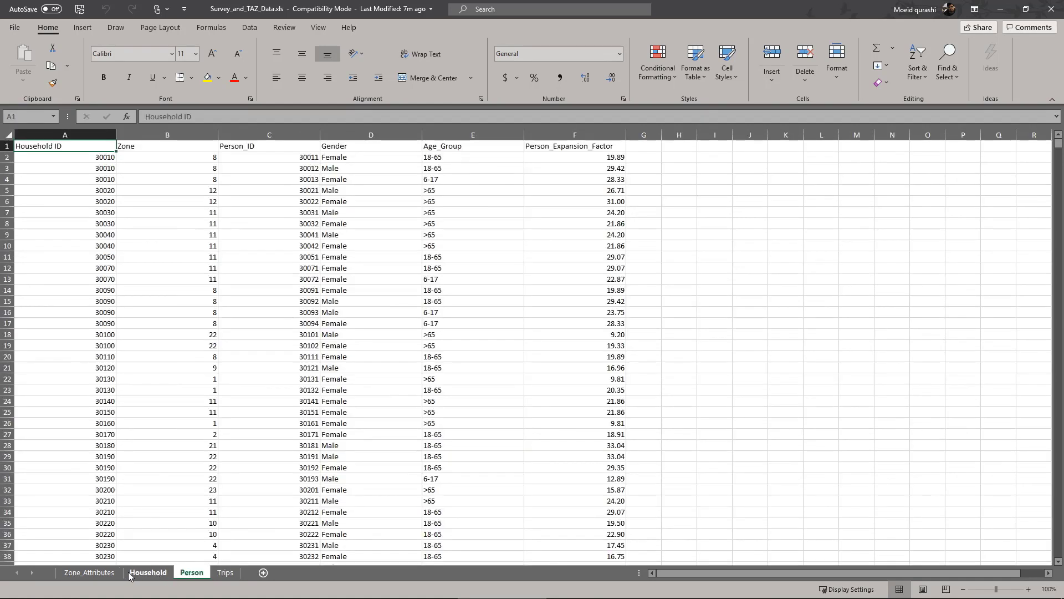
click(134, 576)
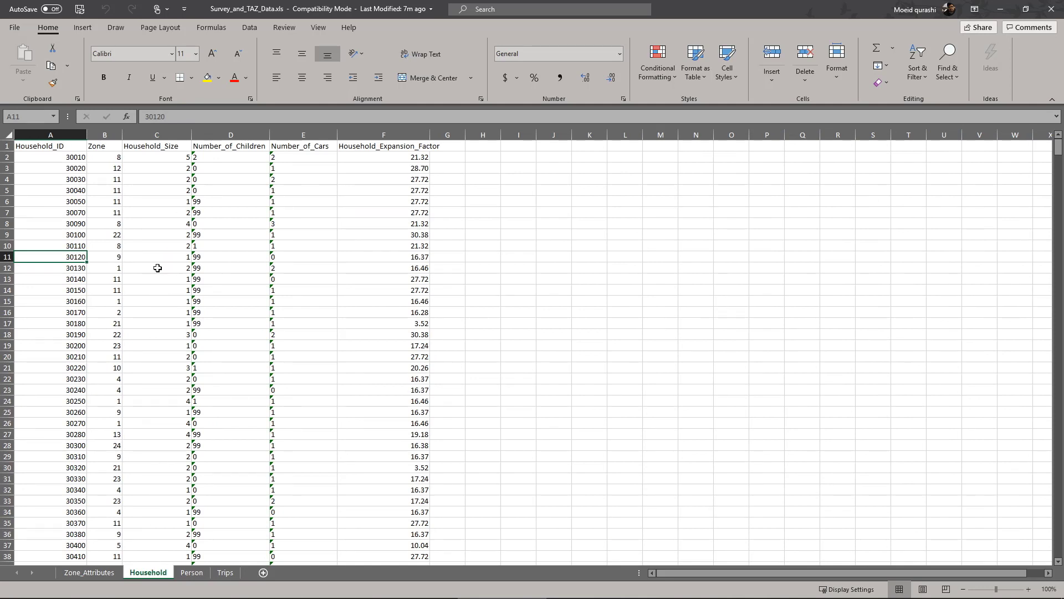
click(235, 232)
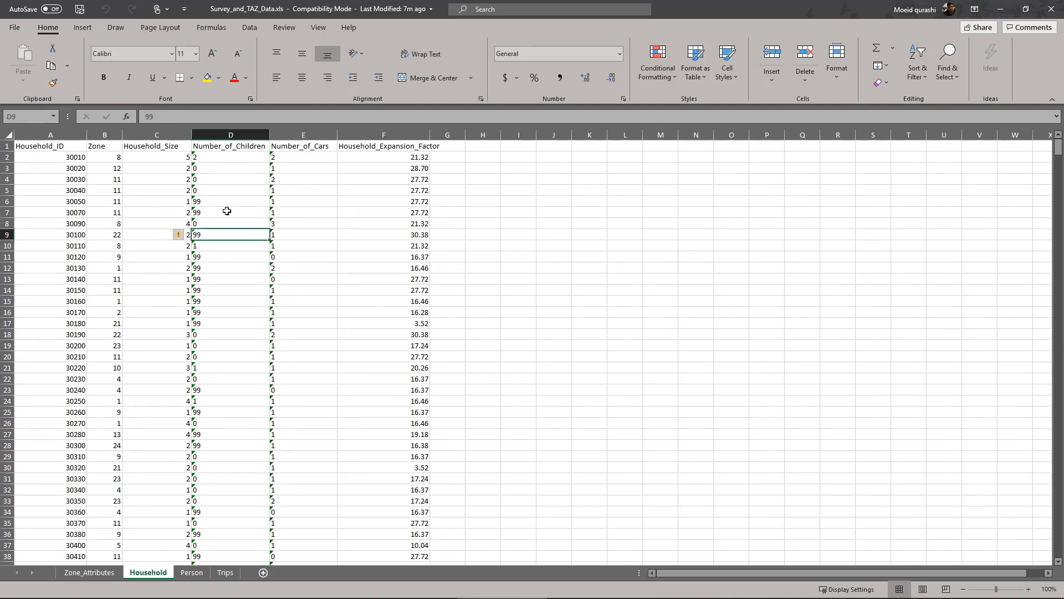
click(225, 213)
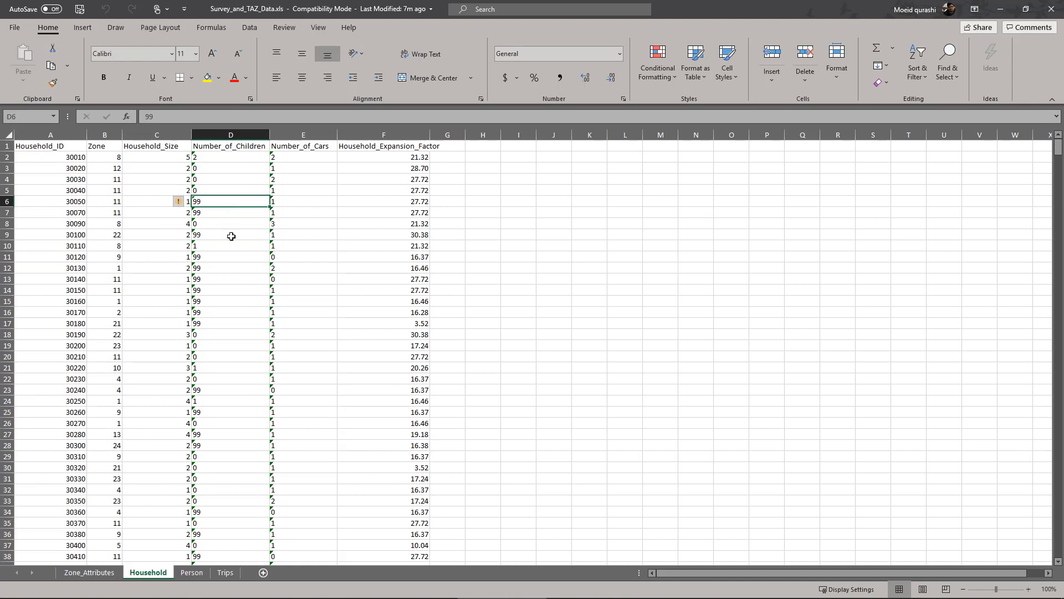
click(239, 220)
click(240, 210)
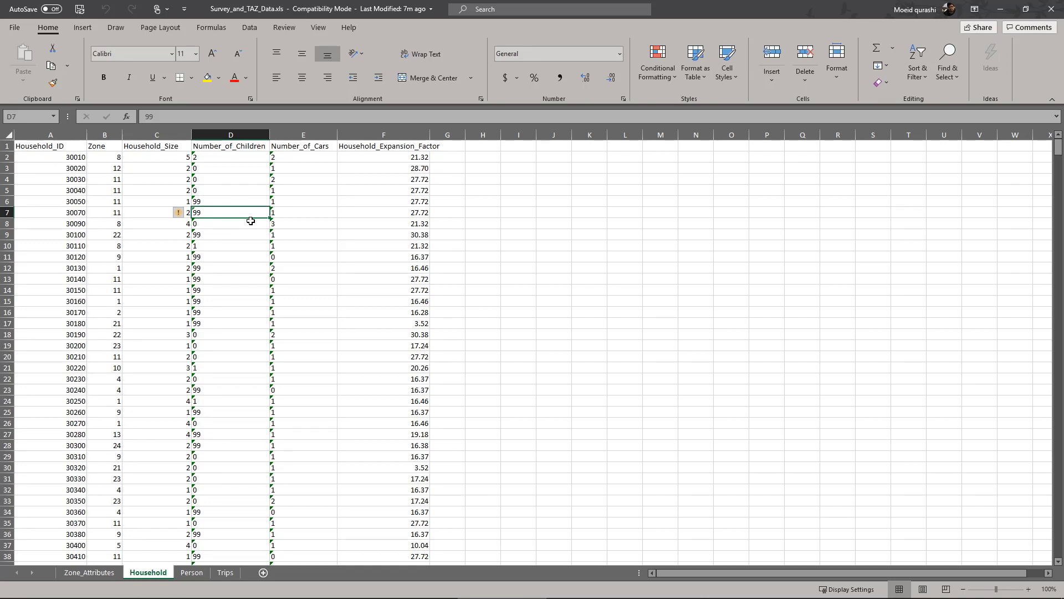
click(252, 202)
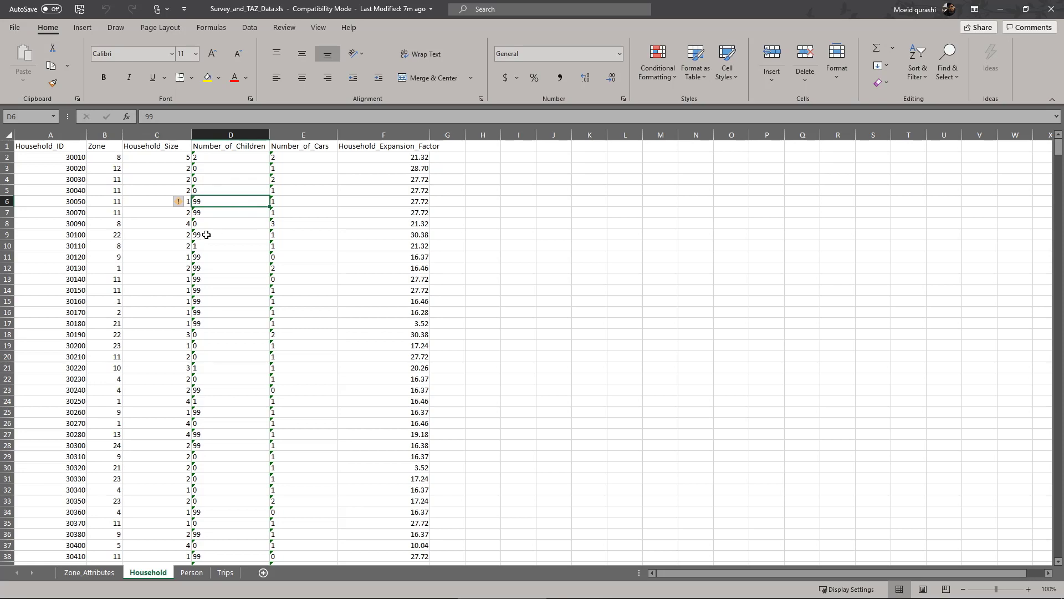
Look through the Household records for more 99 codes, highlight the Number_of_Children column, and recheck its entries in rows 6 and 7
scroll(242, 413, down, 7)
scroll(242, 413, down, 6)
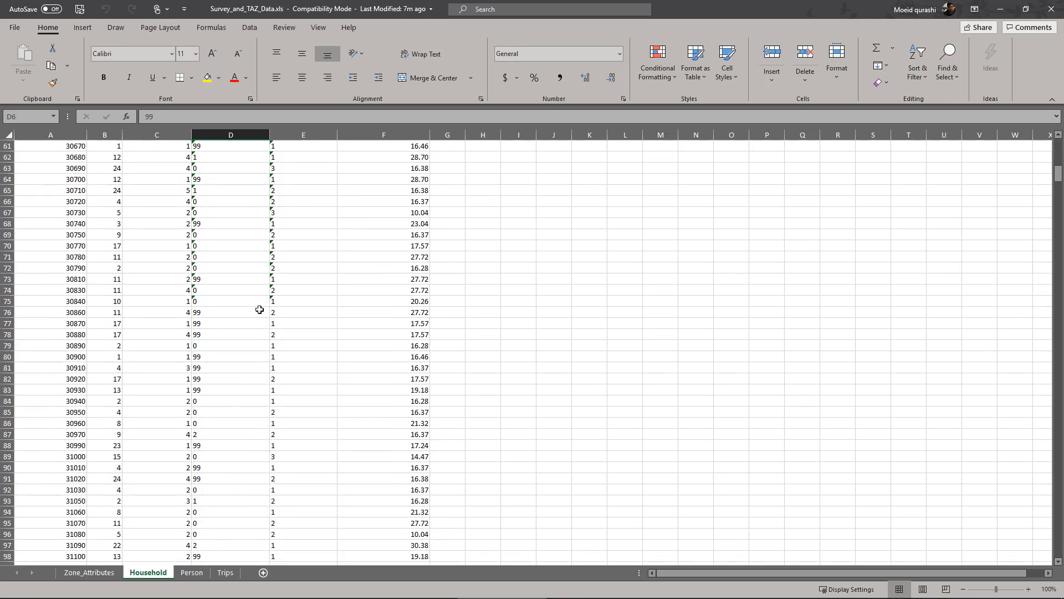
scroll(228, 439, down, 6)
scroll(226, 442, up, 20)
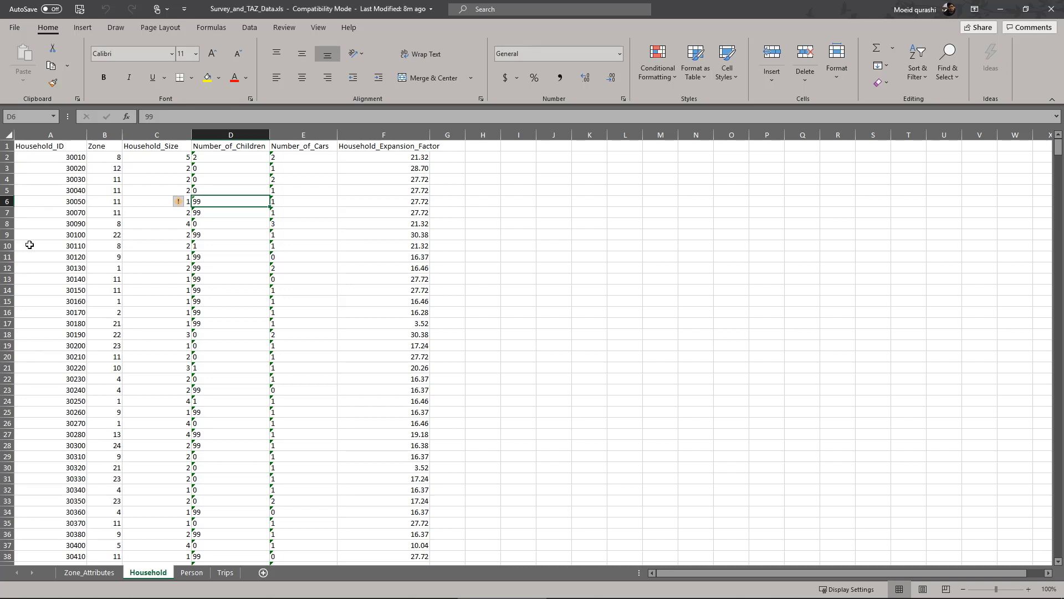
click(231, 135)
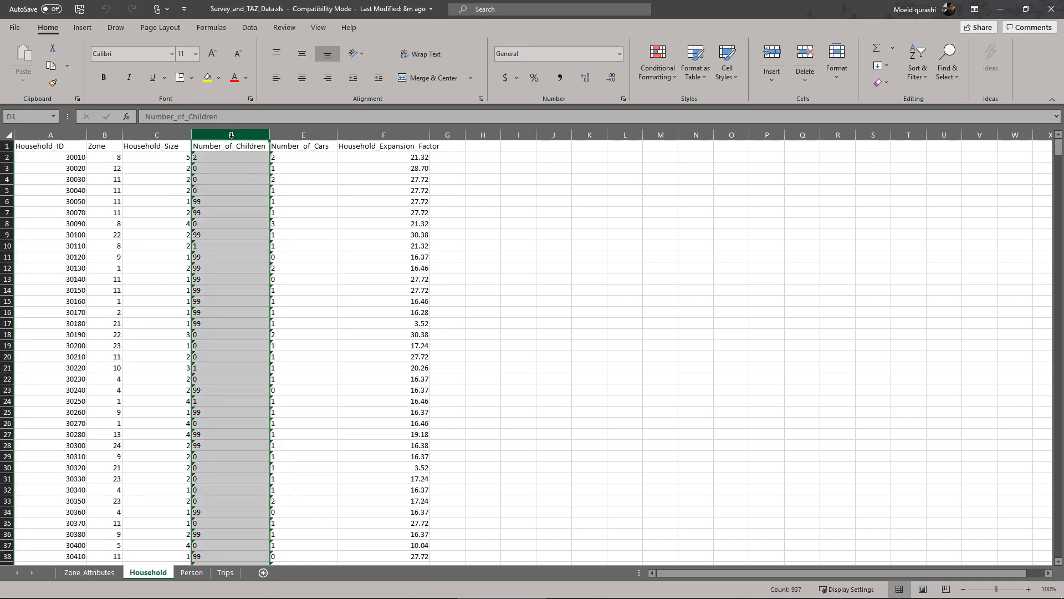
click(230, 203)
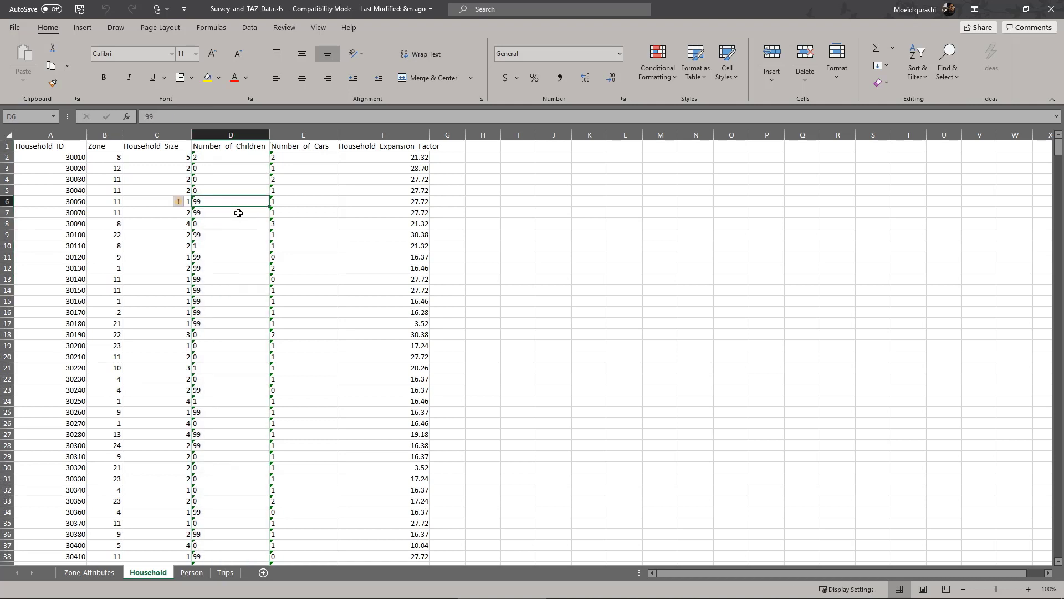
click(238, 213)
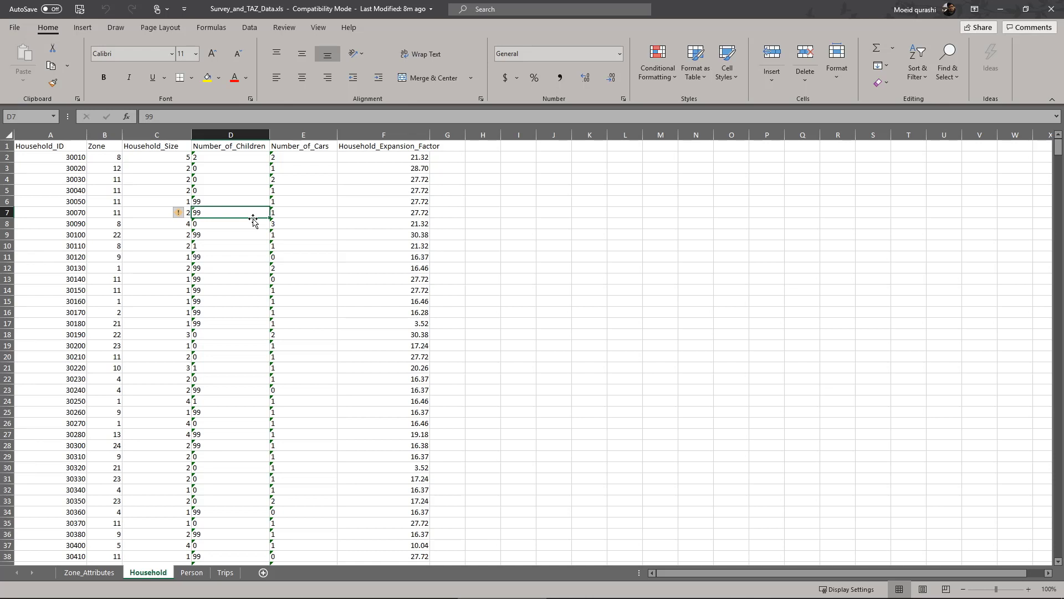
Check the Number_of_Cars entries in rows 926 and 929 near the end of the Household sheet, and return to the first row
scroll(347, 504, down, 20)
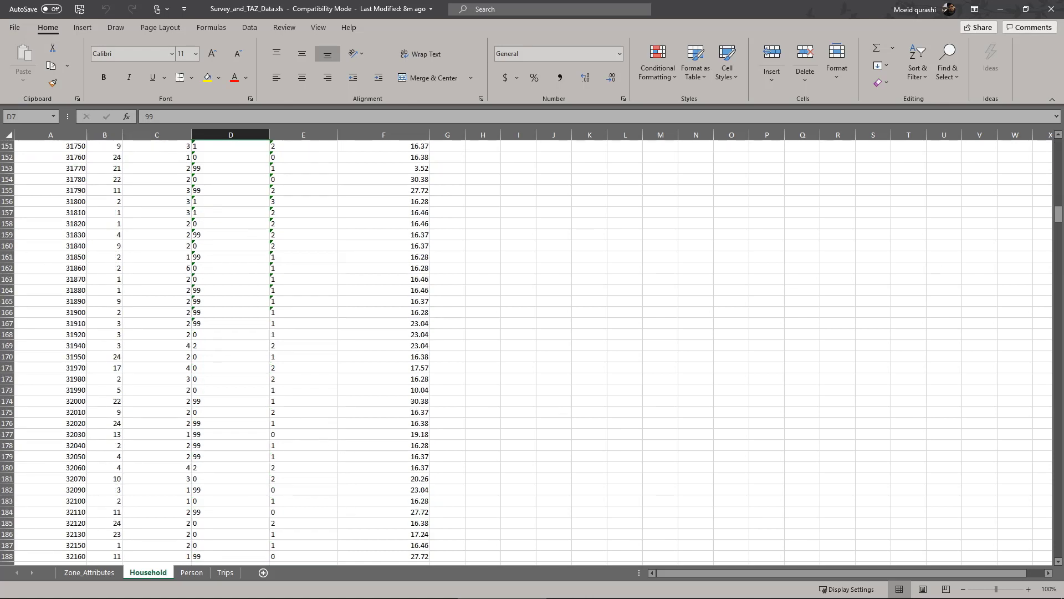
drag(1058, 215, 1021, 557)
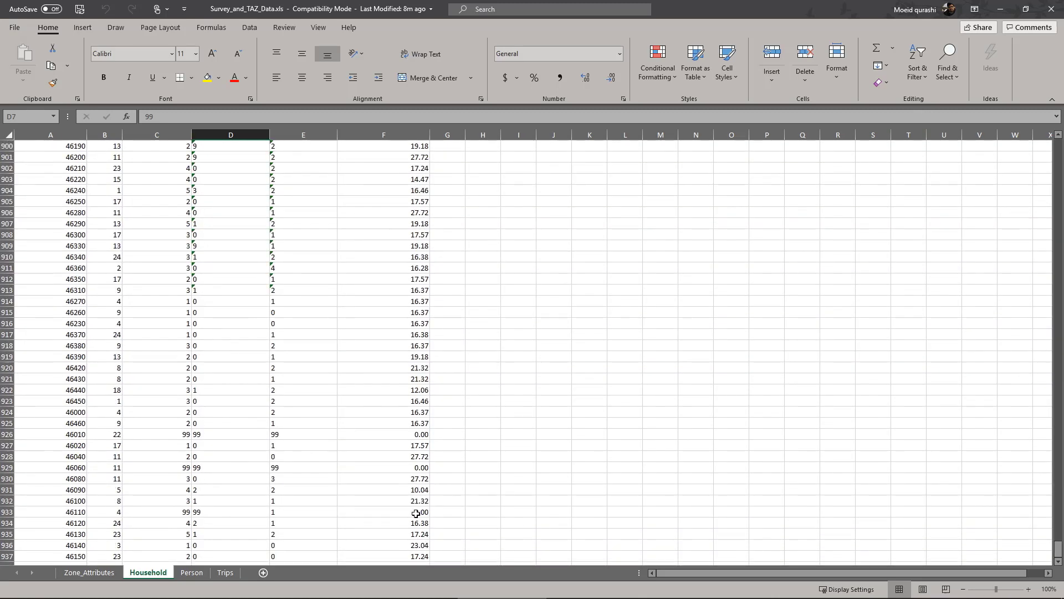
click(323, 431)
click(314, 469)
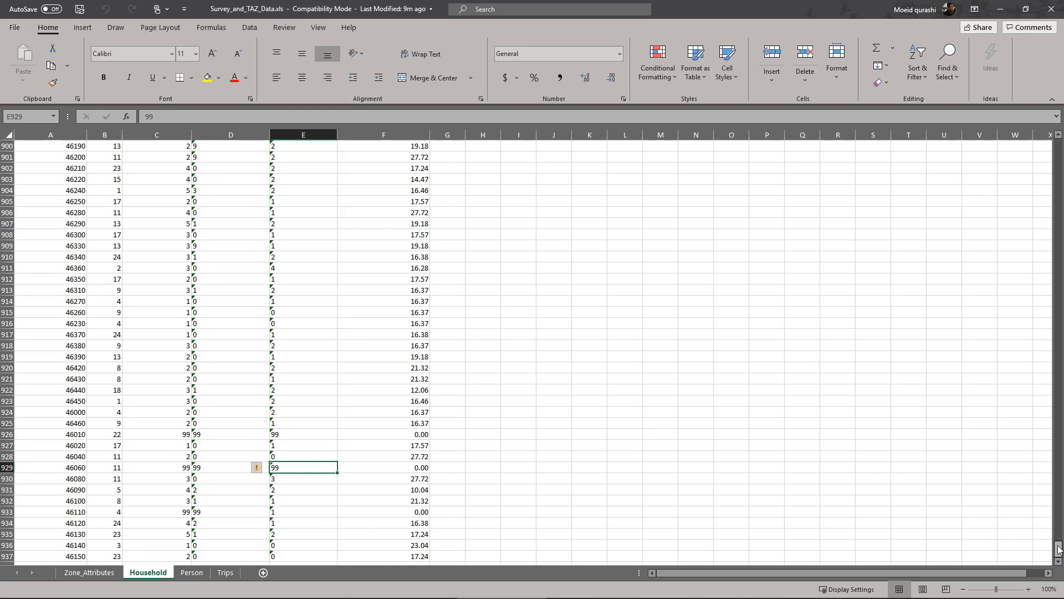
drag(1059, 549, 1058, 147)
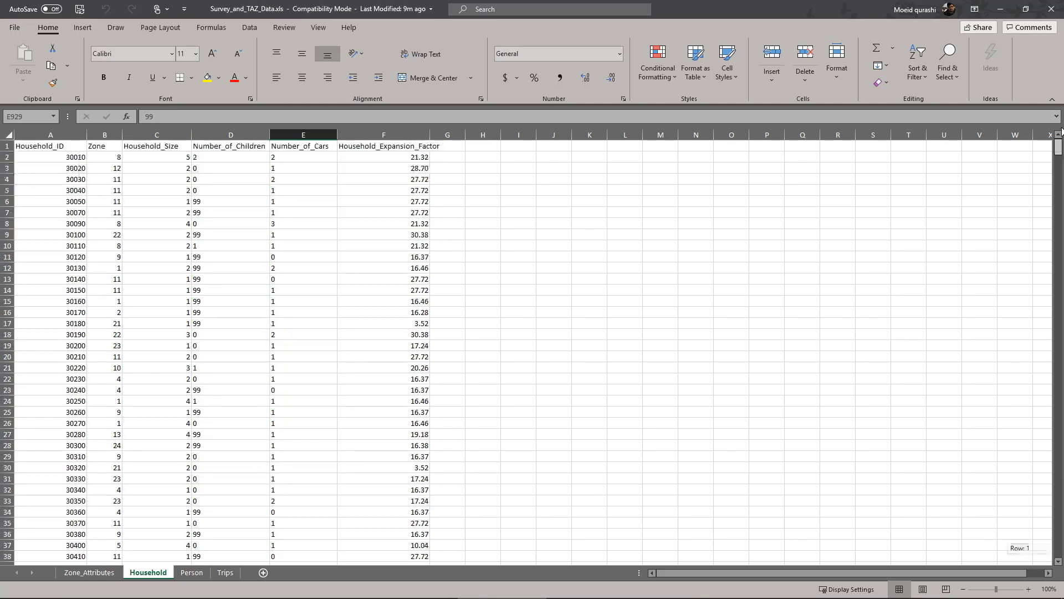
Look through the records on the Person sheet past row 150
click(189, 576)
scroll(322, 407, down, 20)
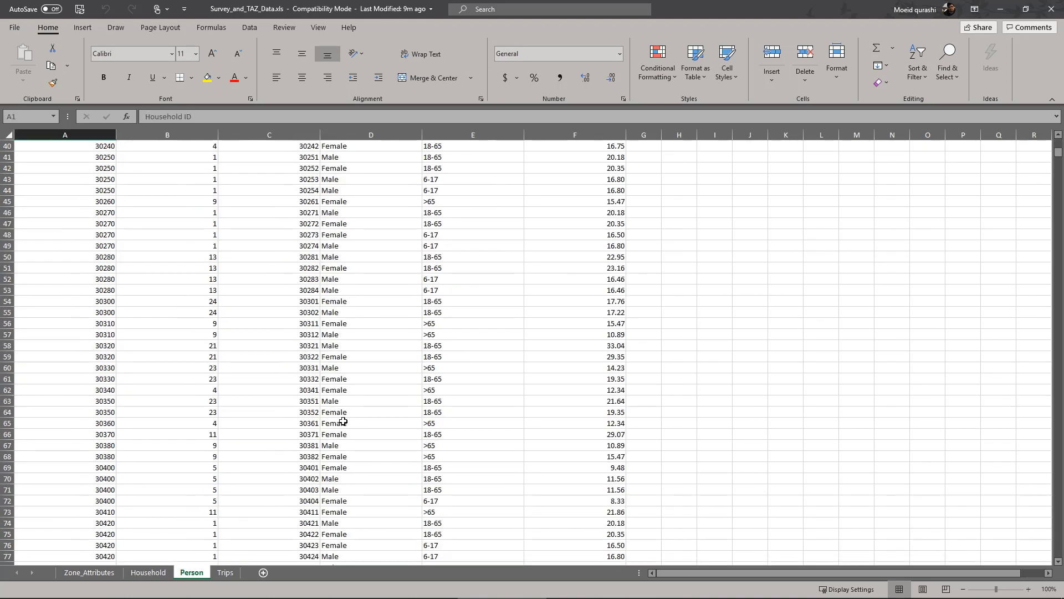
scroll(348, 423, down, 20)
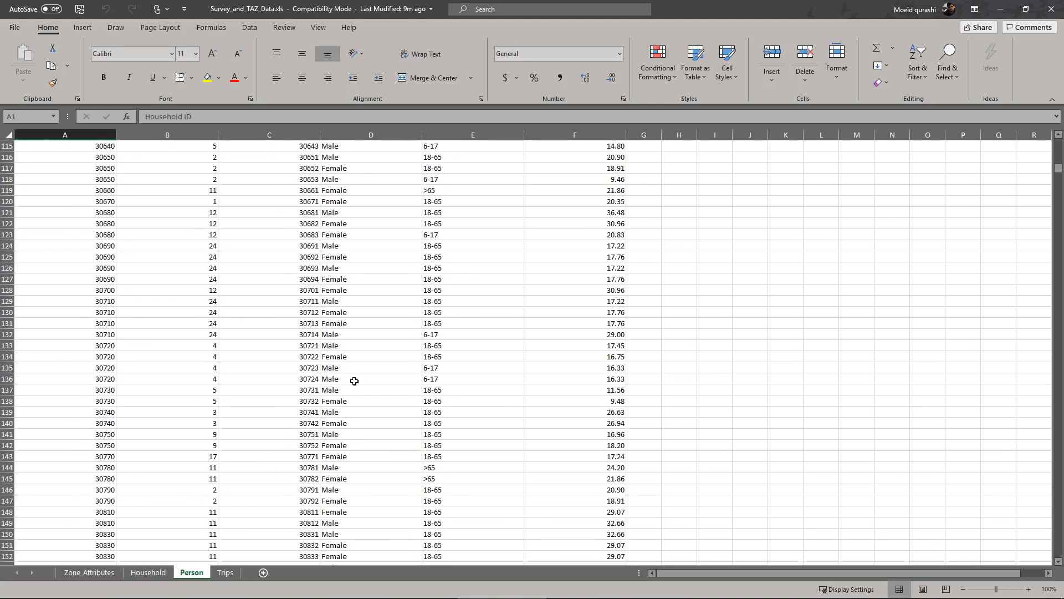
scroll(356, 385, down, 5)
Look through the records on the Trips sheet past row 220, and return to the first row
click(225, 572)
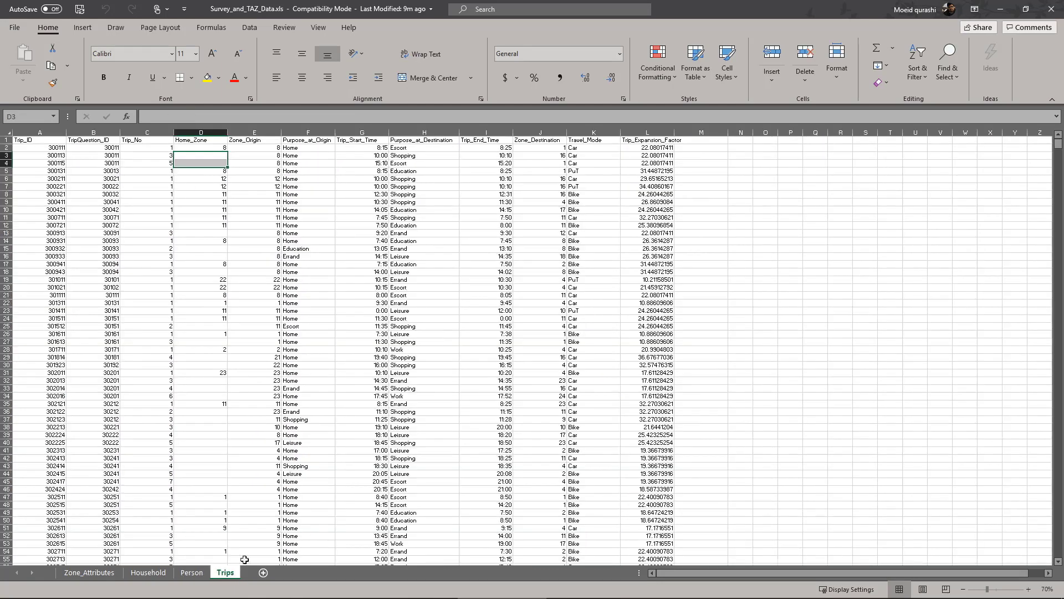
scroll(356, 506, down, 13)
scroll(384, 503, down, 9)
scroll(384, 503, down, 20)
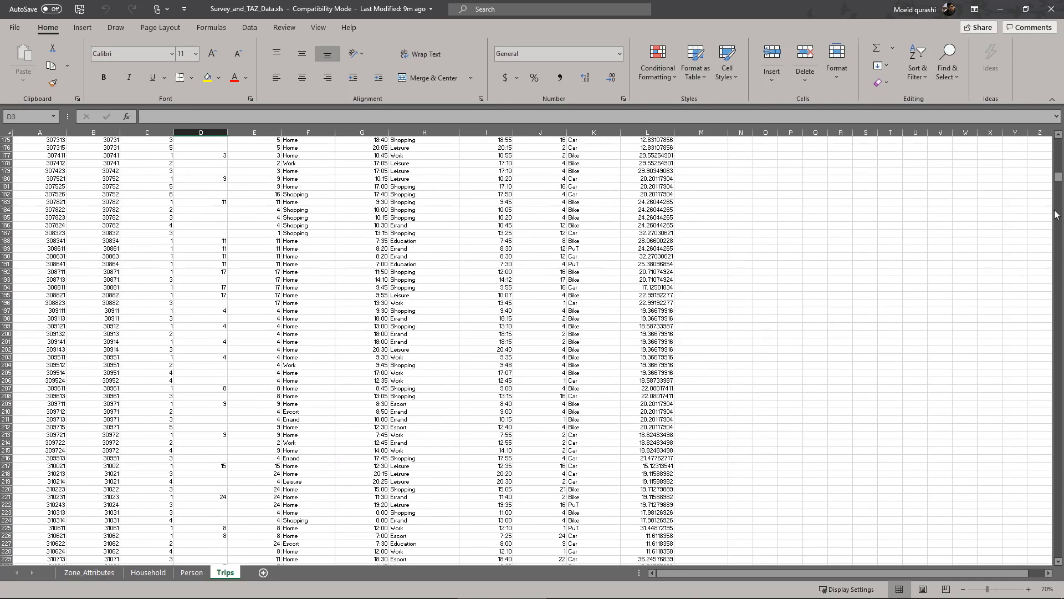
drag(1059, 185, 1059, 129)
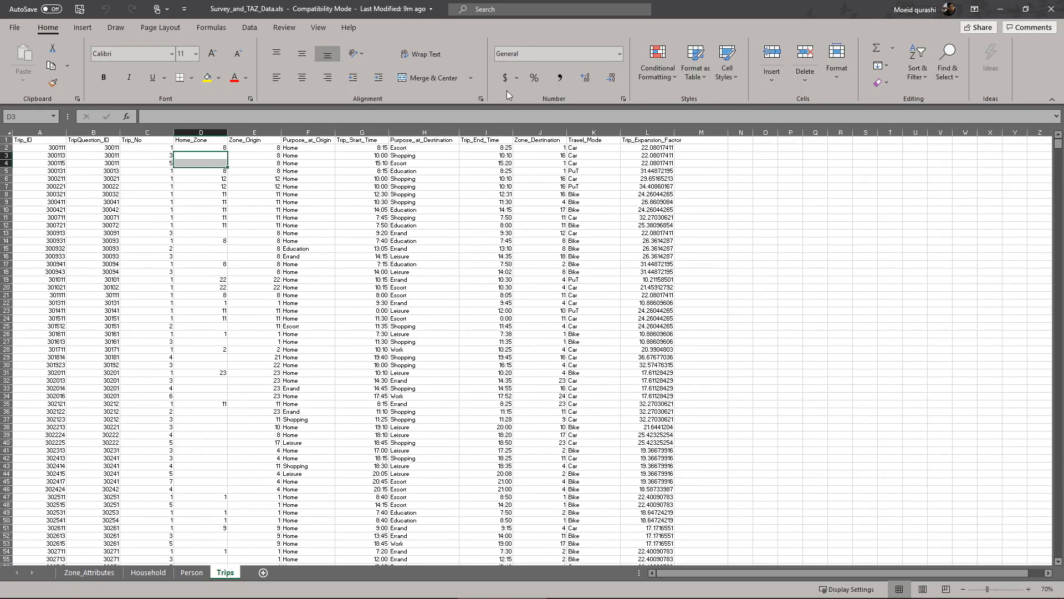
Apply a filter to the selected blank Home_Zone cells in rows 3 and 4 of the Trips sheet
click(82, 27)
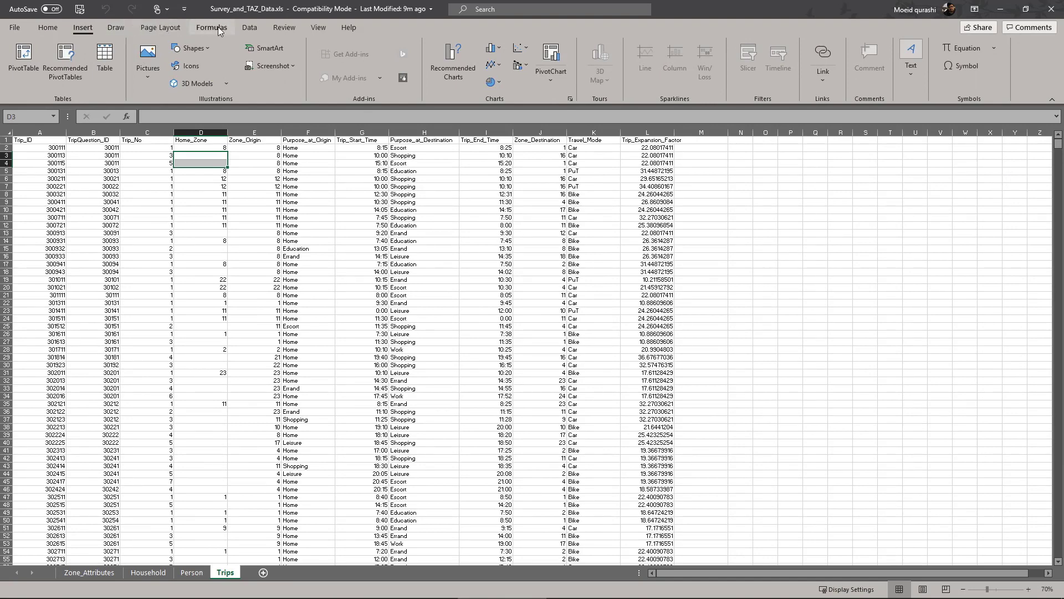
click(250, 27)
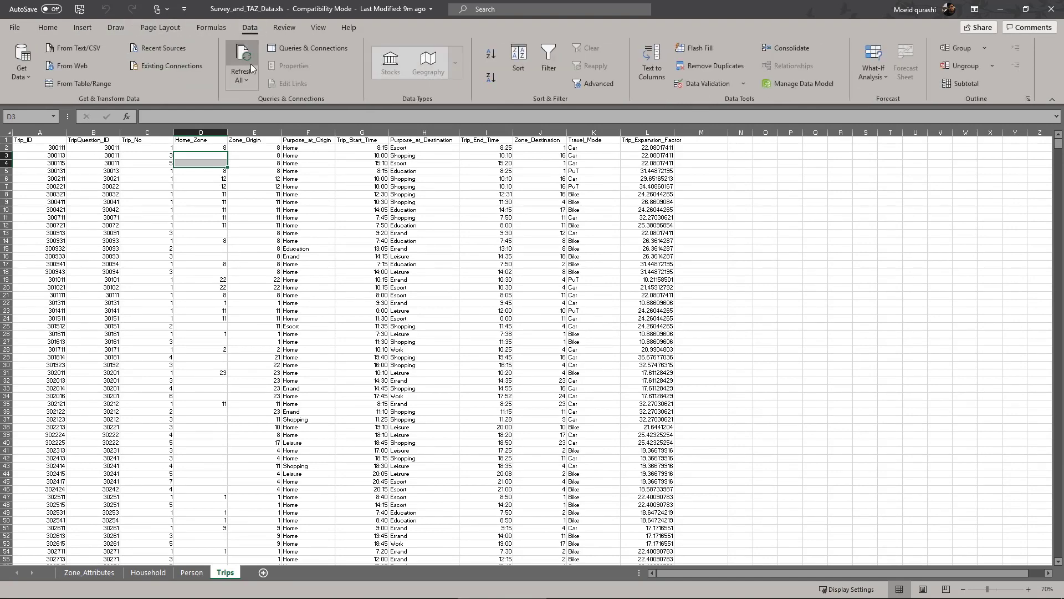
click(560, 58)
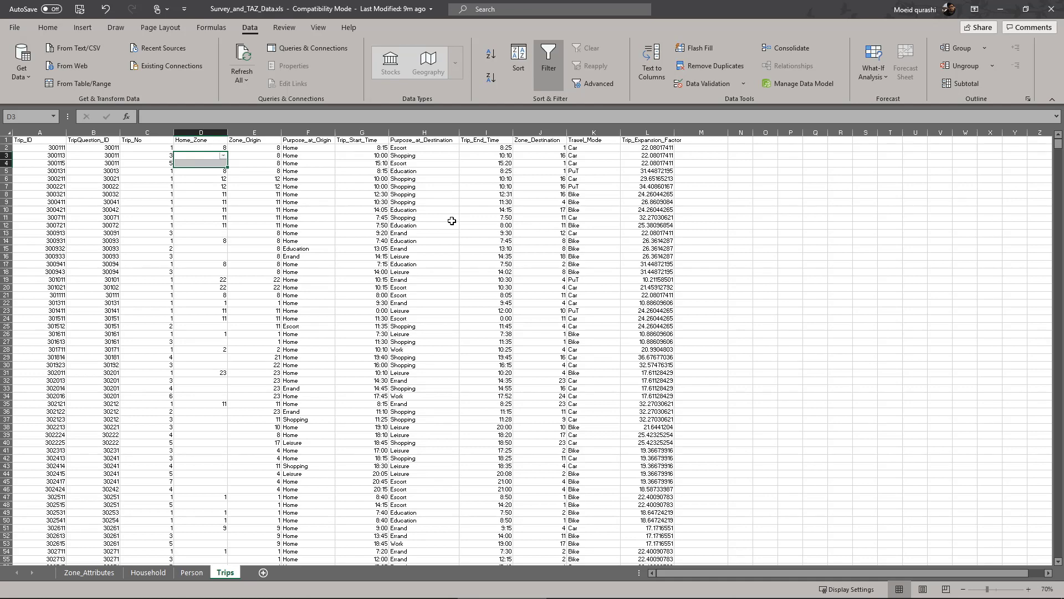
Clear the Purpose_at_Destination and Travel_Mode entries of the trip in row 19, and check its Zone_Origin and Zone_Destination
click(415, 317)
click(424, 280)
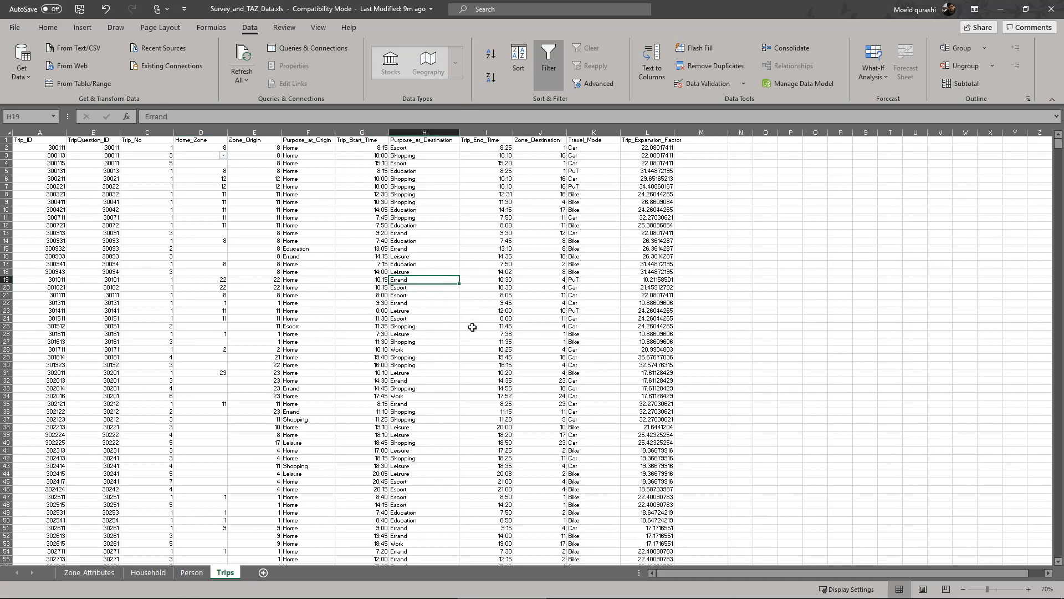
key(Delete)
click(594, 279)
key(Delete)
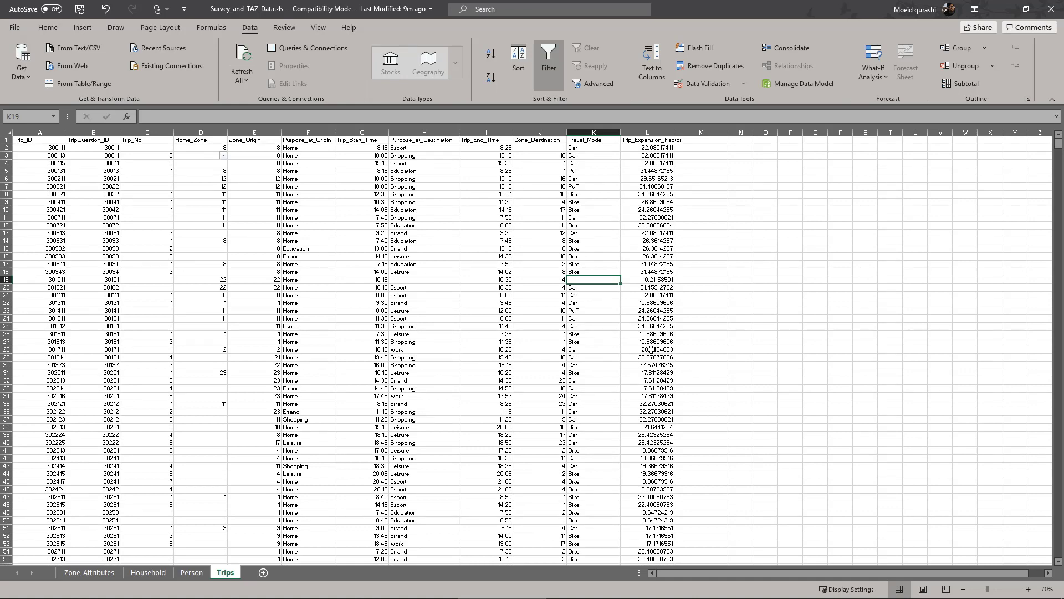
click(274, 277)
click(546, 280)
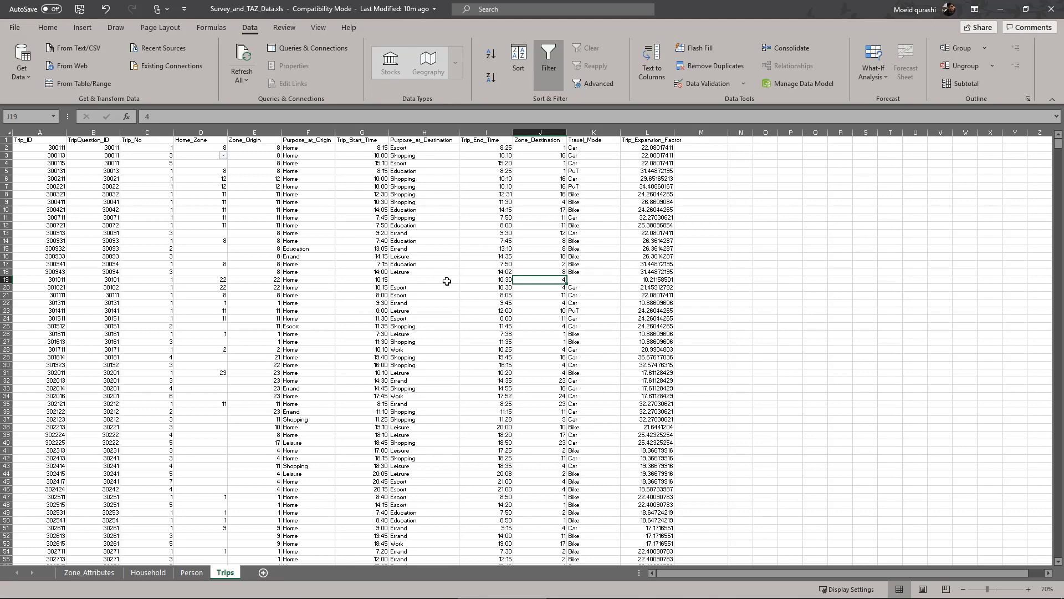
Undo the clearing of the Travel_Mode and Purpose_at_Destination entries in row 19
key(ctrl+z)
key(ctrl+z)
key(ctrl+z)
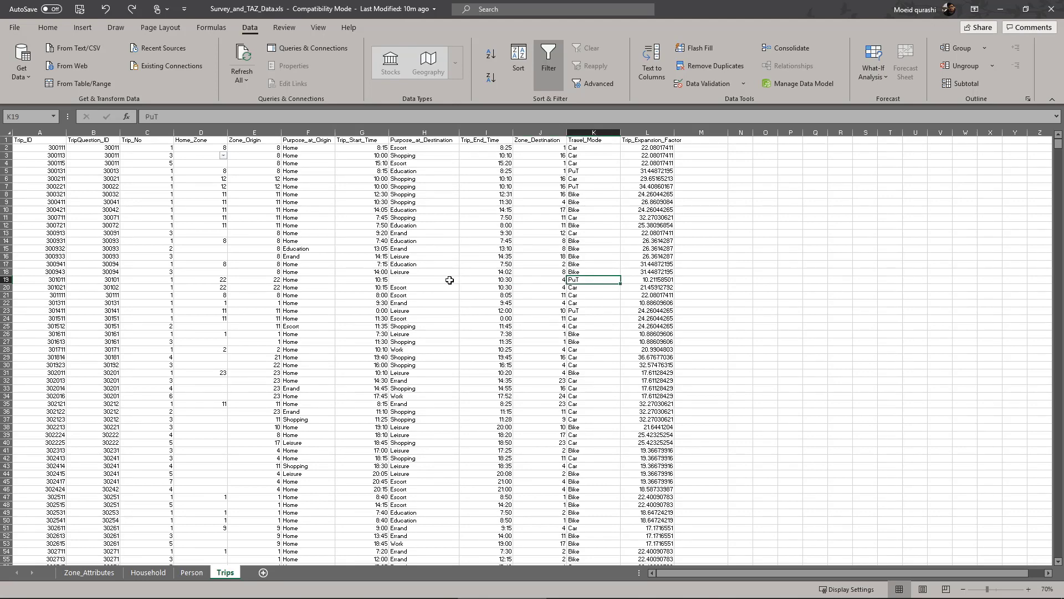
Save the Survey_and_TAZ_Data.xls workbook and close it
key(ctrl+s)
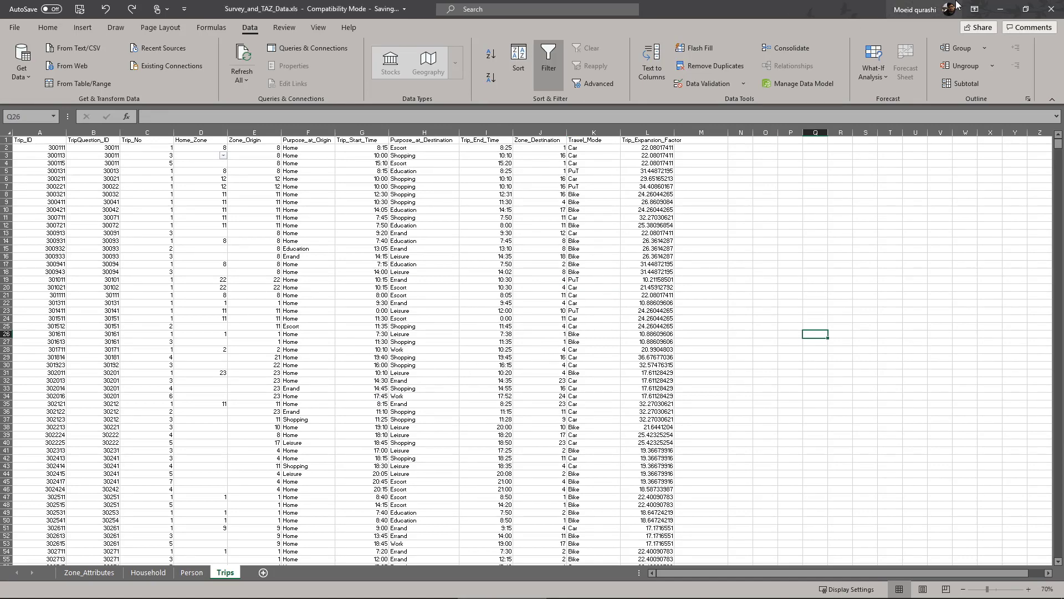
click(1052, 9)
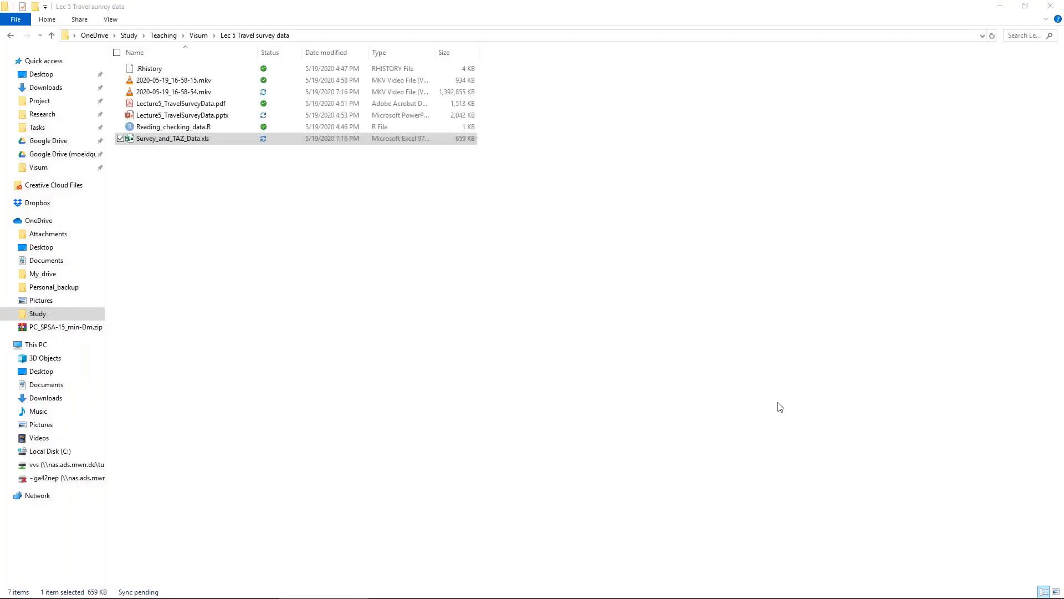
Open the Reading_checking_data.R script from the Lec 5 Travel survey data folder in RStudio
click(632, 393)
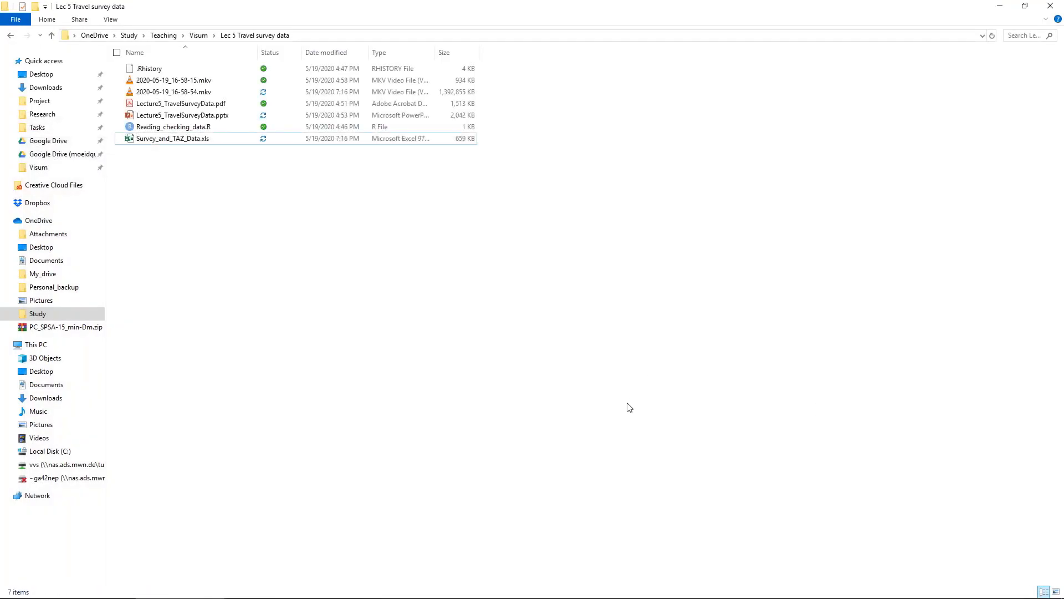
click(215, 127)
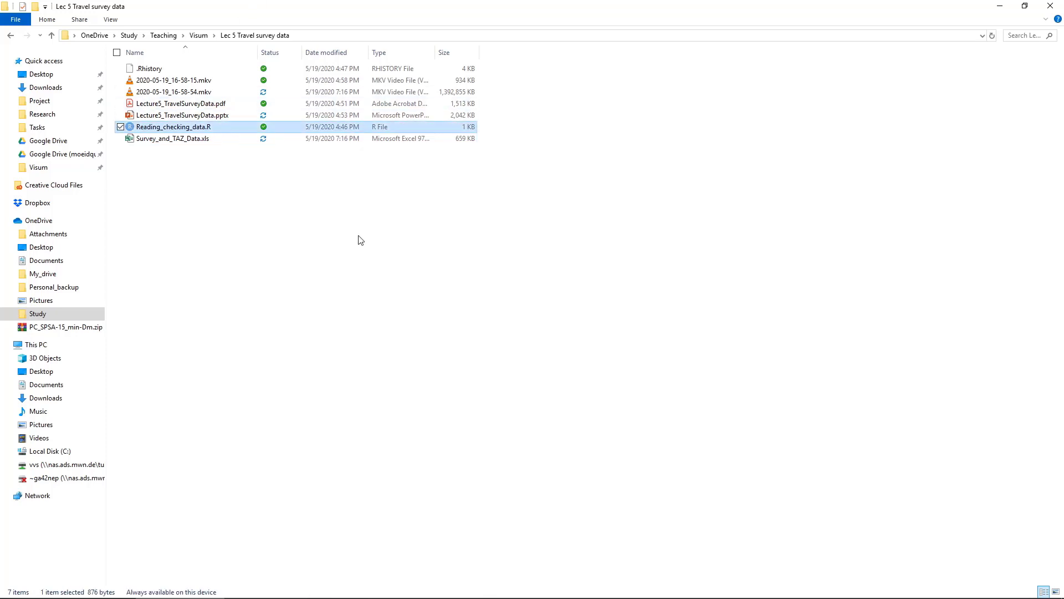
key(Return)
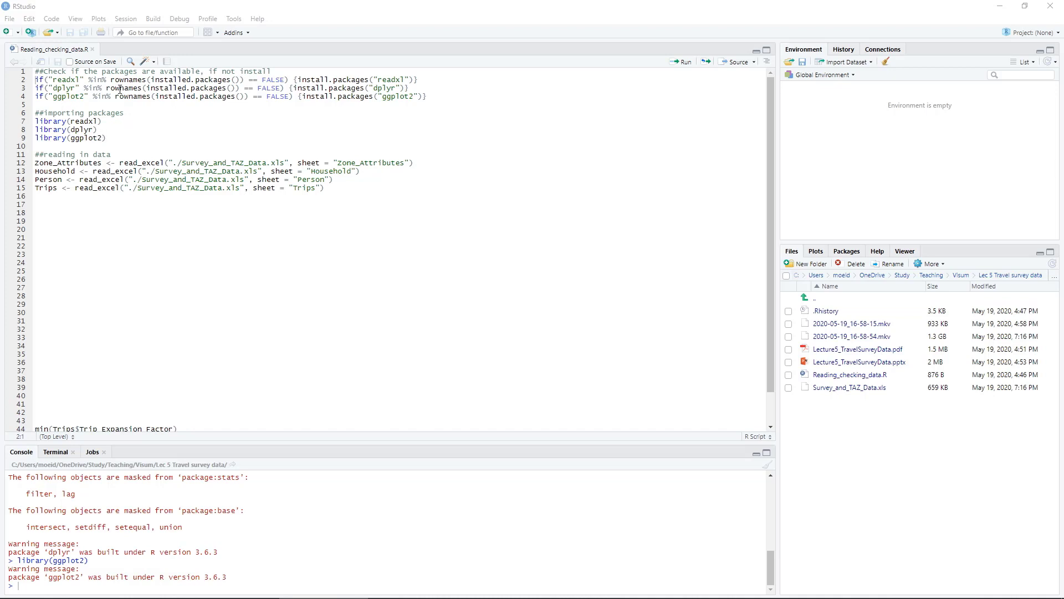
Review the script's package import lines for readxl and dplyr
triple_click(88, 121)
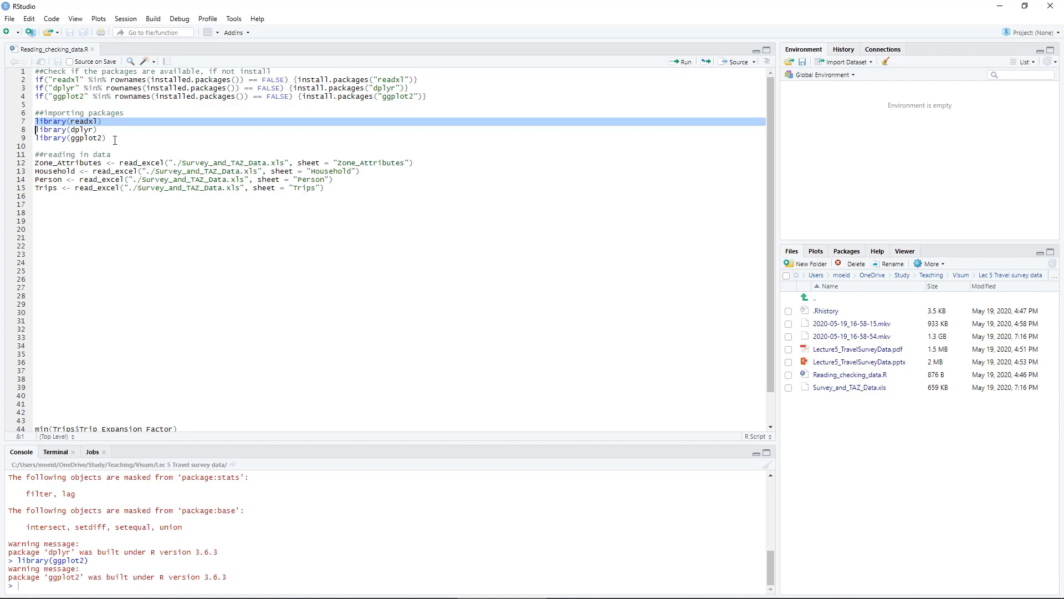
triple_click(85, 130)
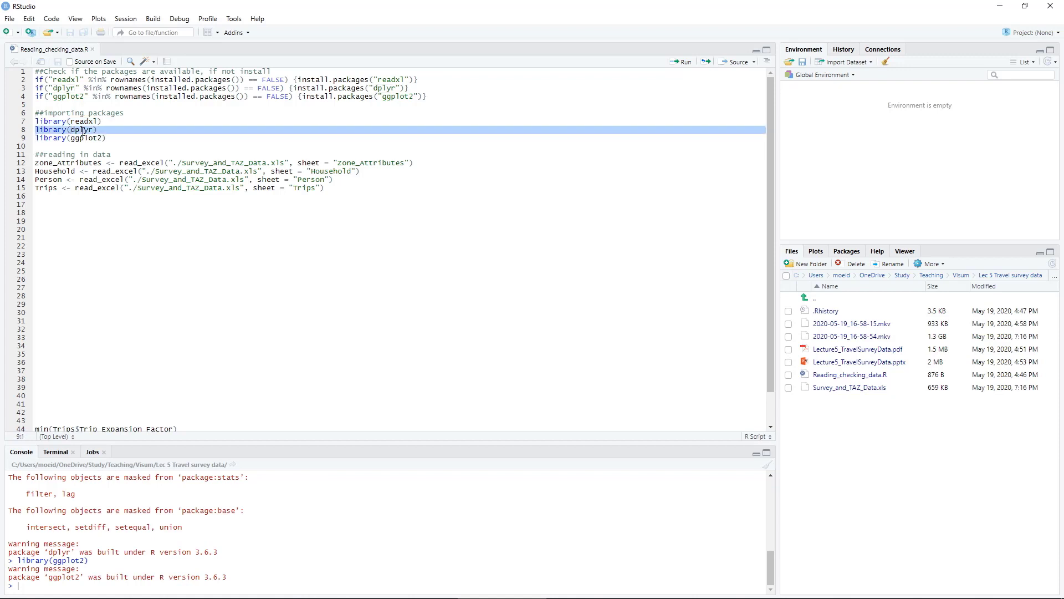